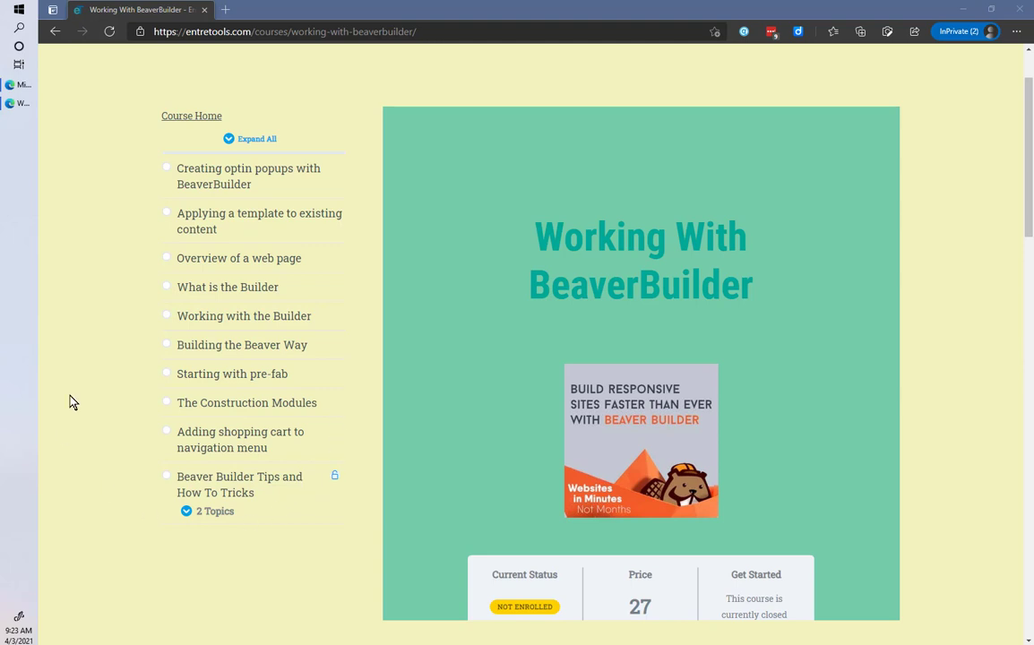
# Examine the public Working With BeaverBuilder course page from its header and lesson list down to the Course Content section
pyautogui.click(197, 482)
pyautogui.scroll(-1, 605, 265)
pyautogui.scroll(-9, 573, 255)
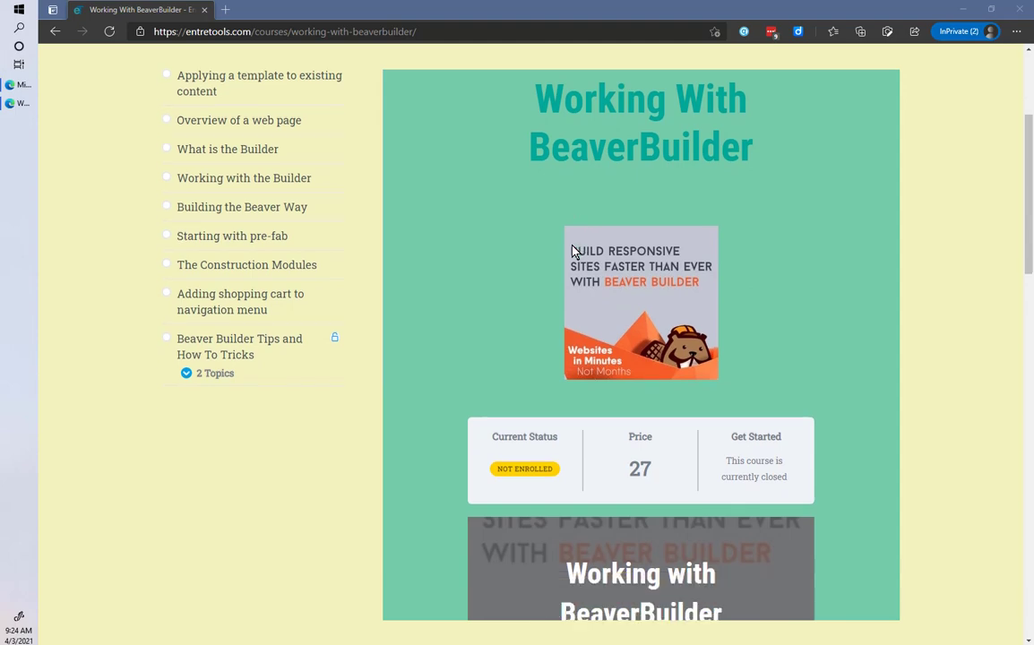
pyautogui.scroll(-1, 579, 259)
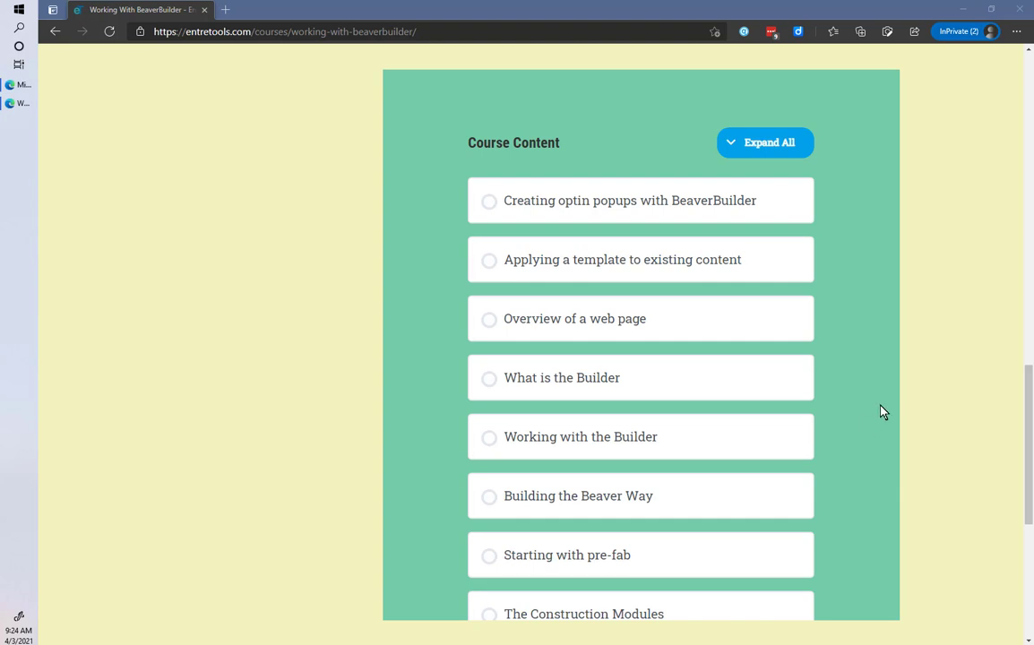
pyautogui.scroll(10, 867, 402)
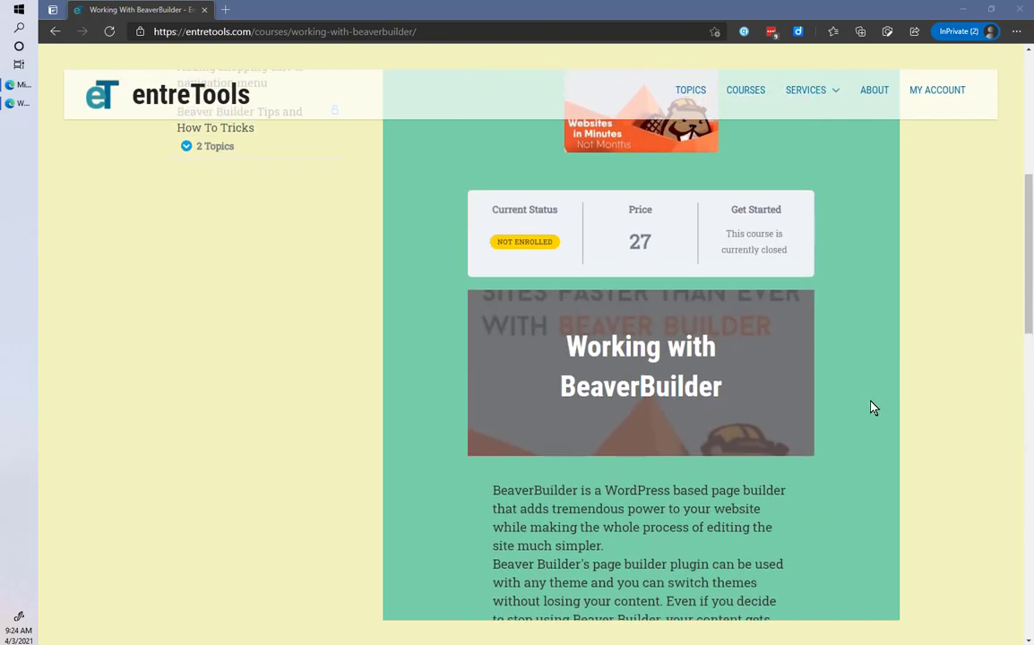
pyautogui.scroll(2, 873, 408)
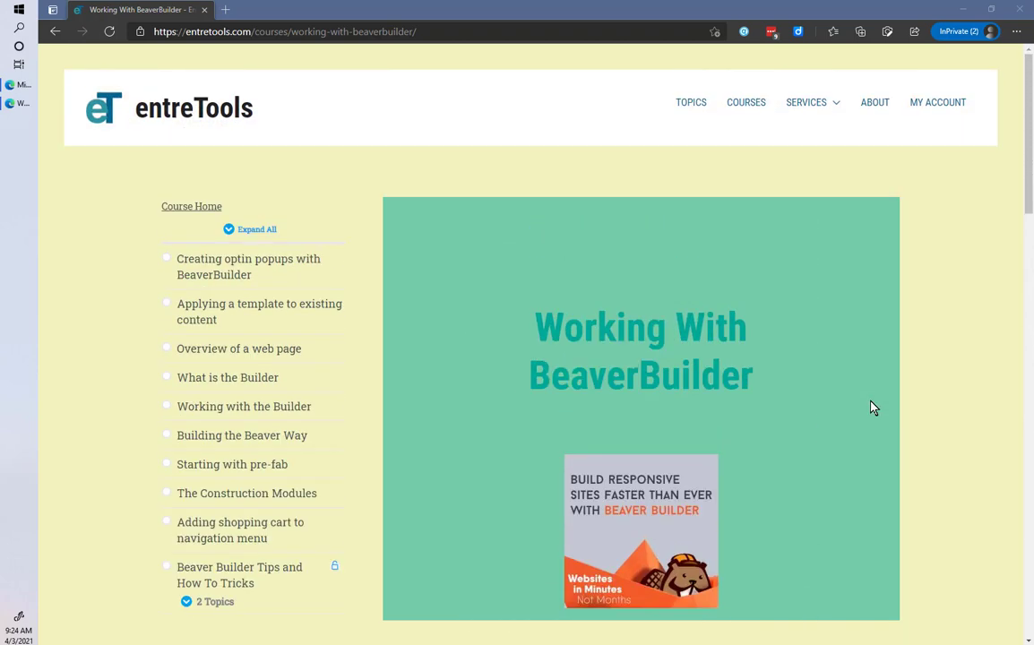
# Switch to the Microthemer browser window and examine the course page in its preview down to Course Content
pyautogui.click(10, 90)
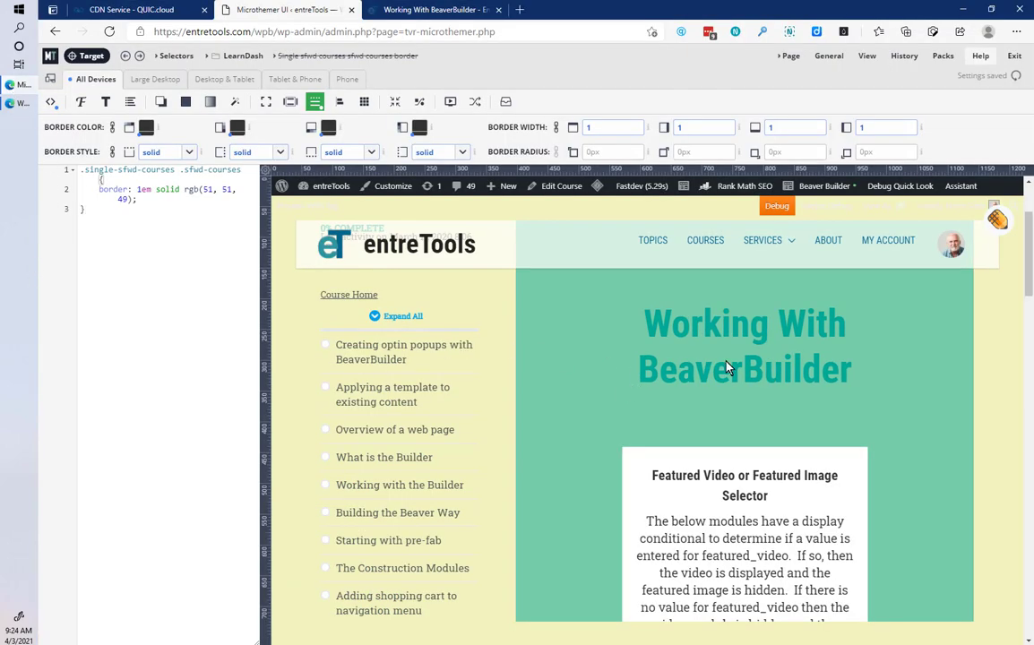
pyautogui.scroll(2, 627, 408)
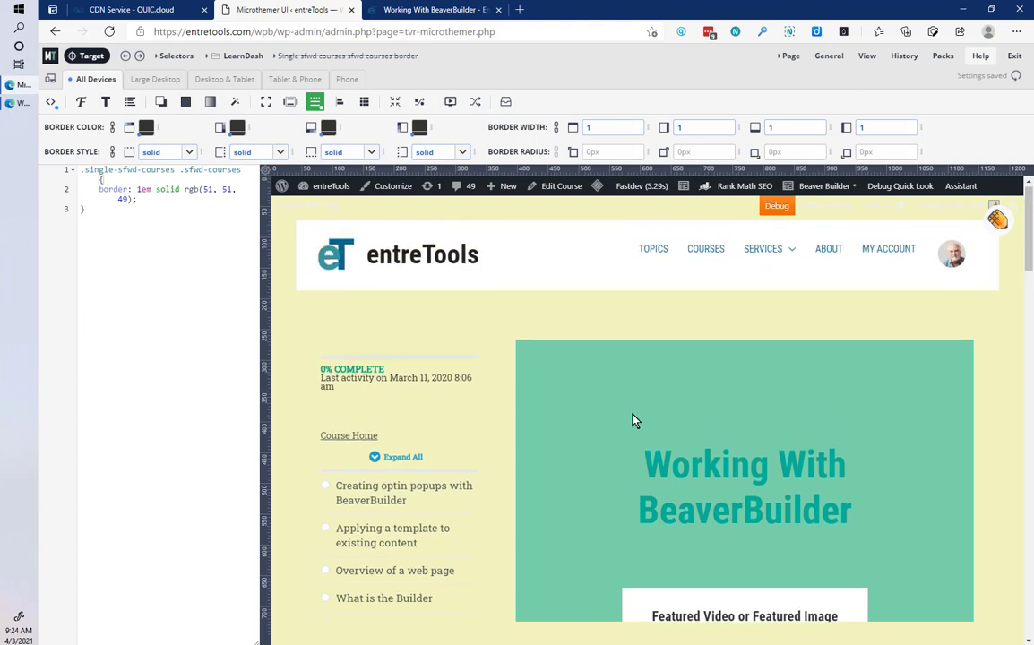
pyautogui.scroll(-2, 633, 427)
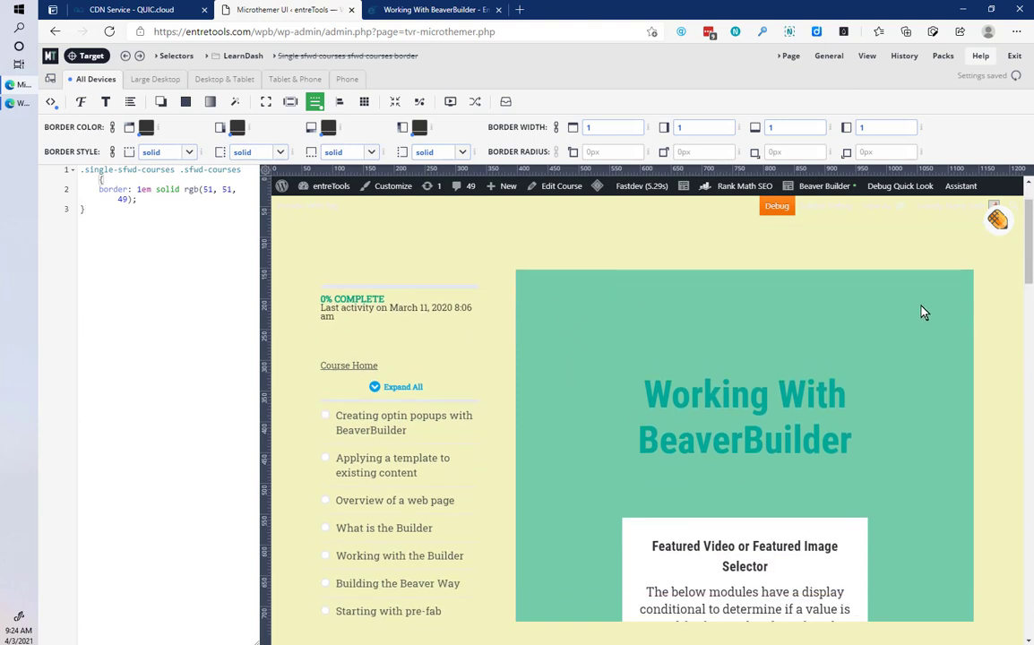
pyautogui.scroll(-10, 878, 475)
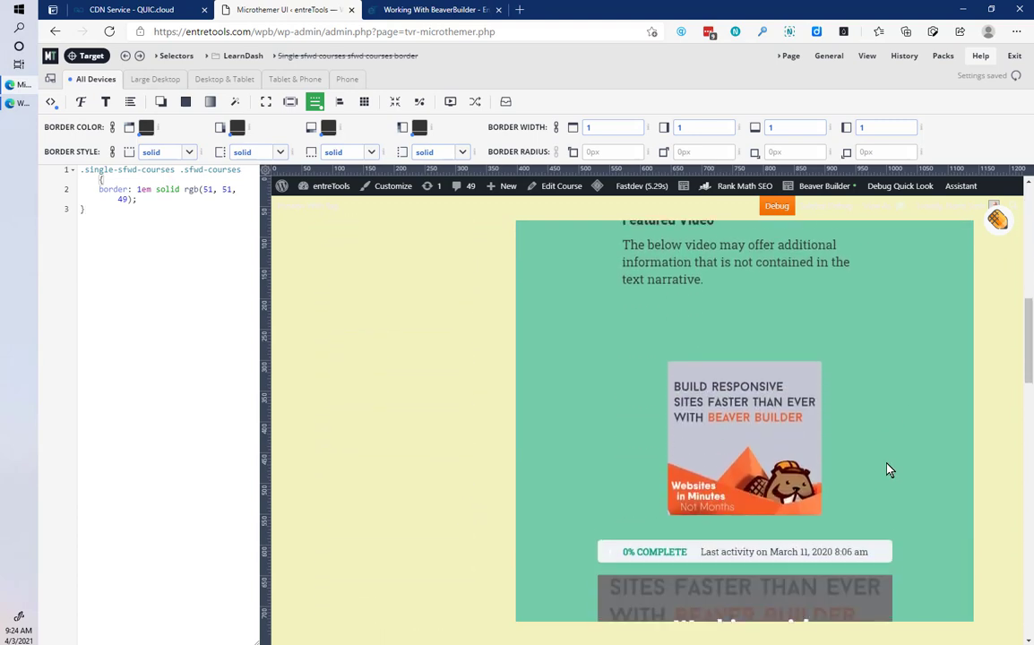
pyautogui.scroll(-12, 893, 465)
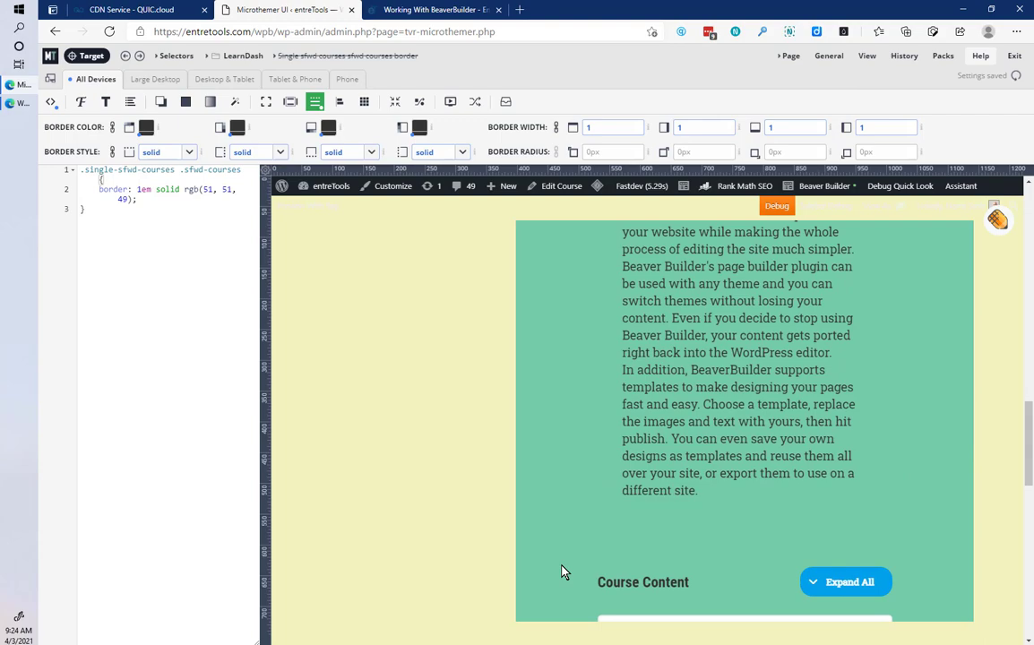
pyautogui.scroll(20, 550, 400)
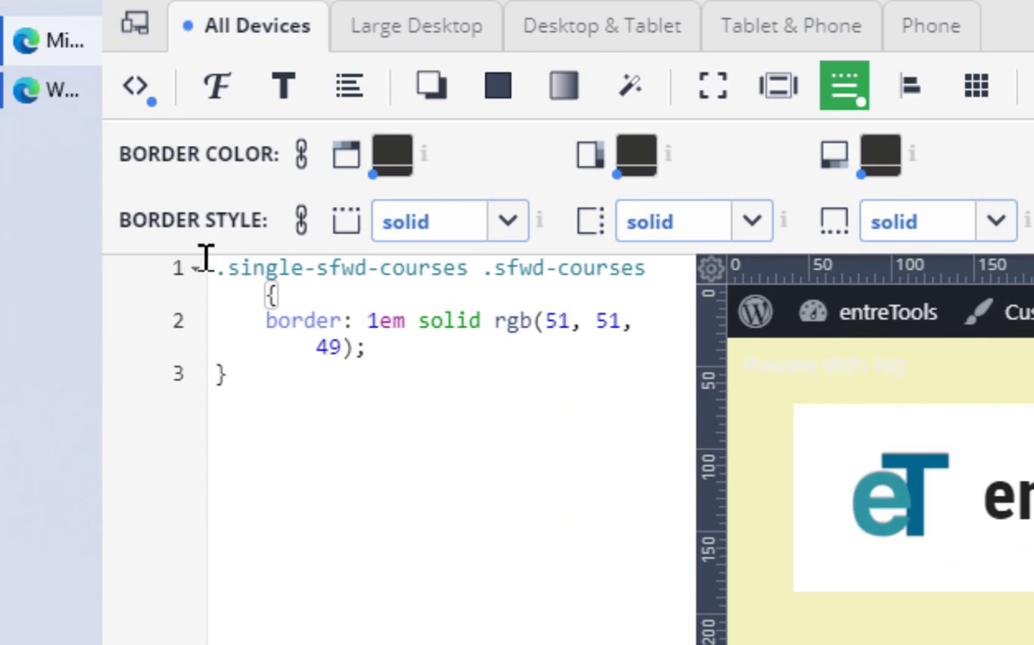
# Highlight the .single-sfwd-courses .sfwd-courses selector code and enable the Single sfwd courses sfwd courses border selector in the LearnDash folder
pyautogui.moveTo(205, 259); pyautogui.dragTo(649, 269)
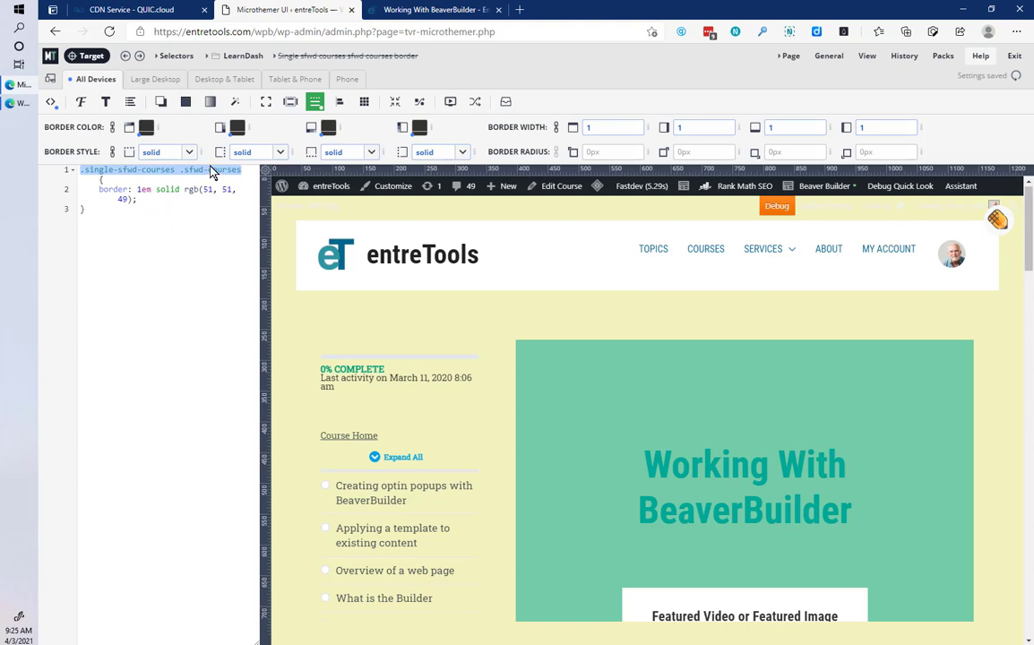
pyautogui.click(231, 57)
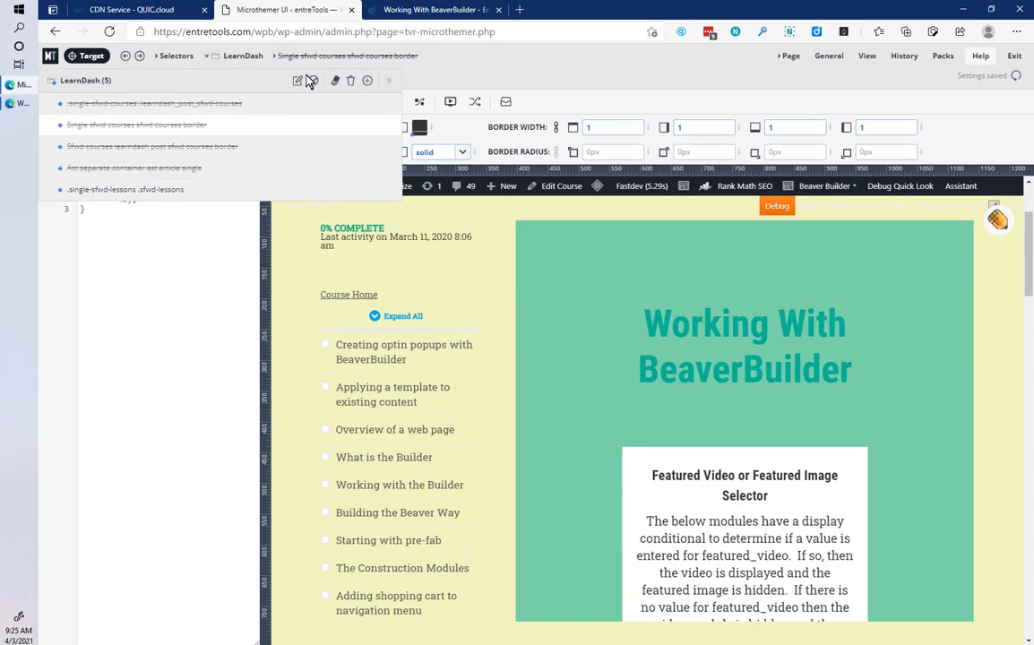
pyautogui.click(313, 81)
pyautogui.click(313, 82)
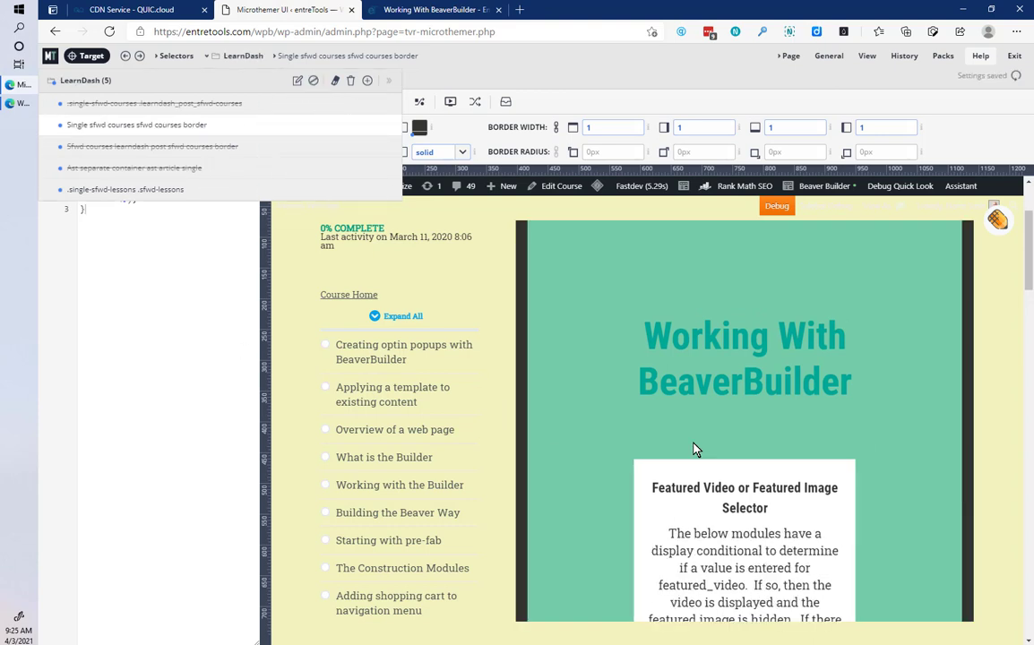
# Examine the border around the whole course content area in the preview, from the course title to the last lesson
pyautogui.scroll(3, 717, 403)
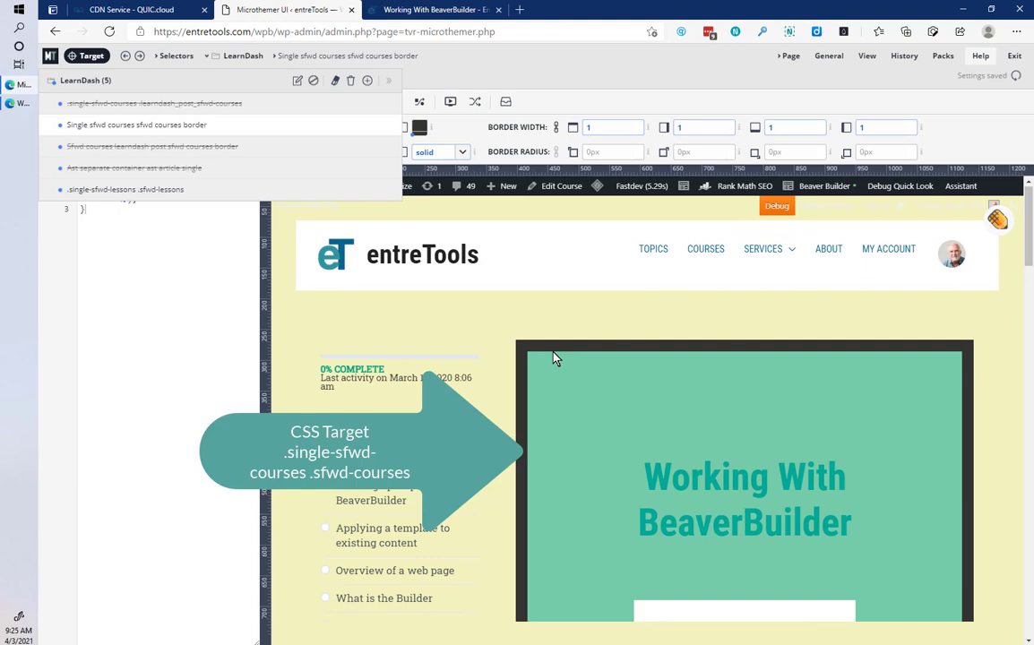
pyautogui.scroll(-10, 873, 345)
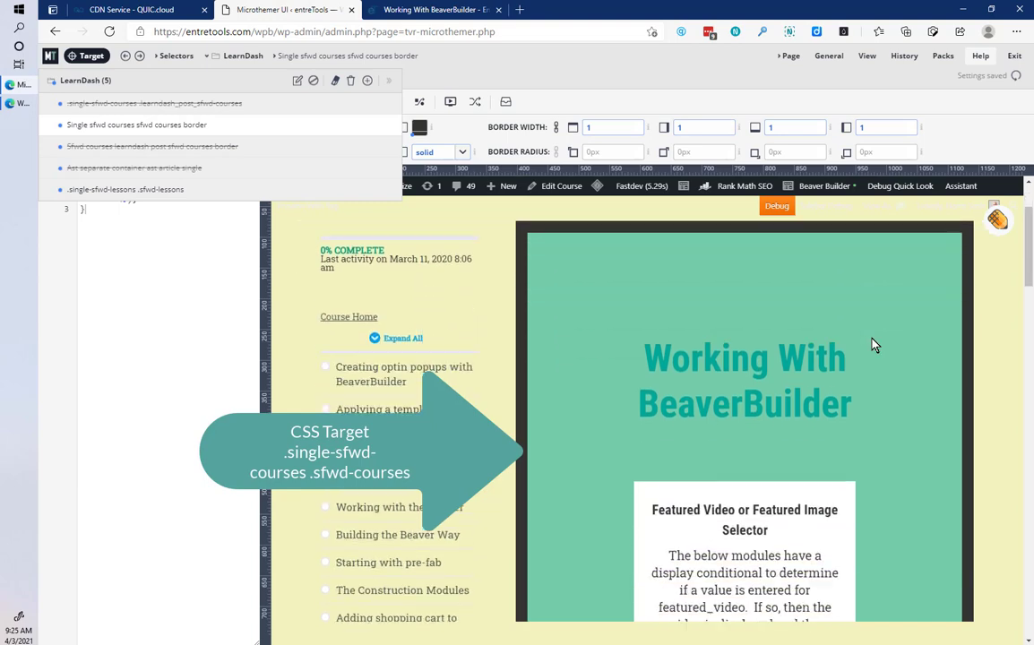
pyautogui.scroll(-8, 889, 359)
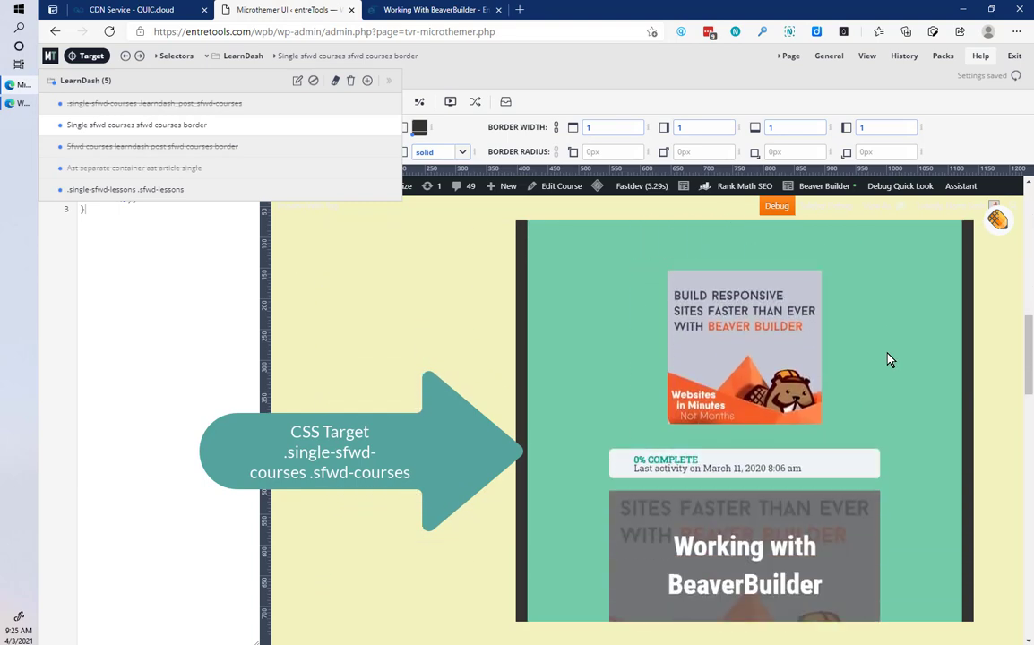
pyautogui.scroll(-10, 893, 372)
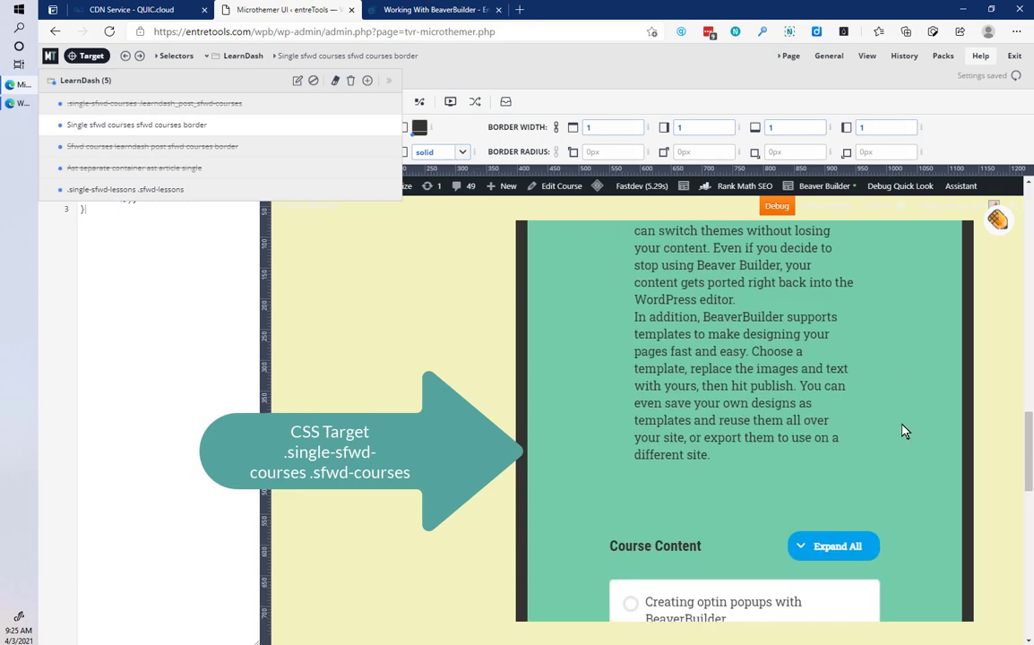
pyautogui.scroll(-5, 929, 545)
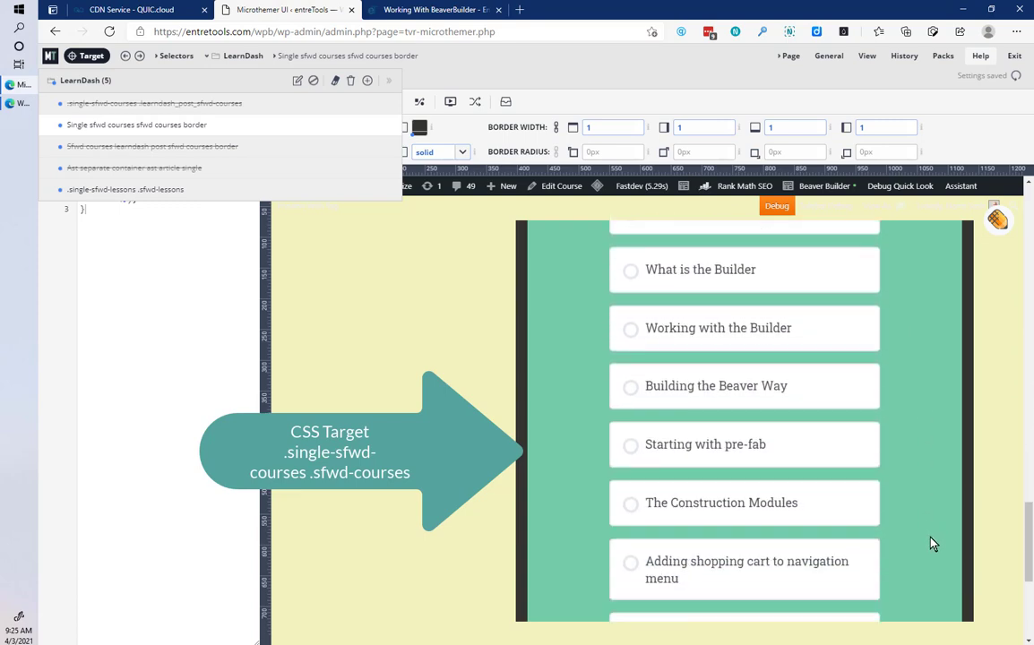
pyautogui.scroll(10, 580, 447)
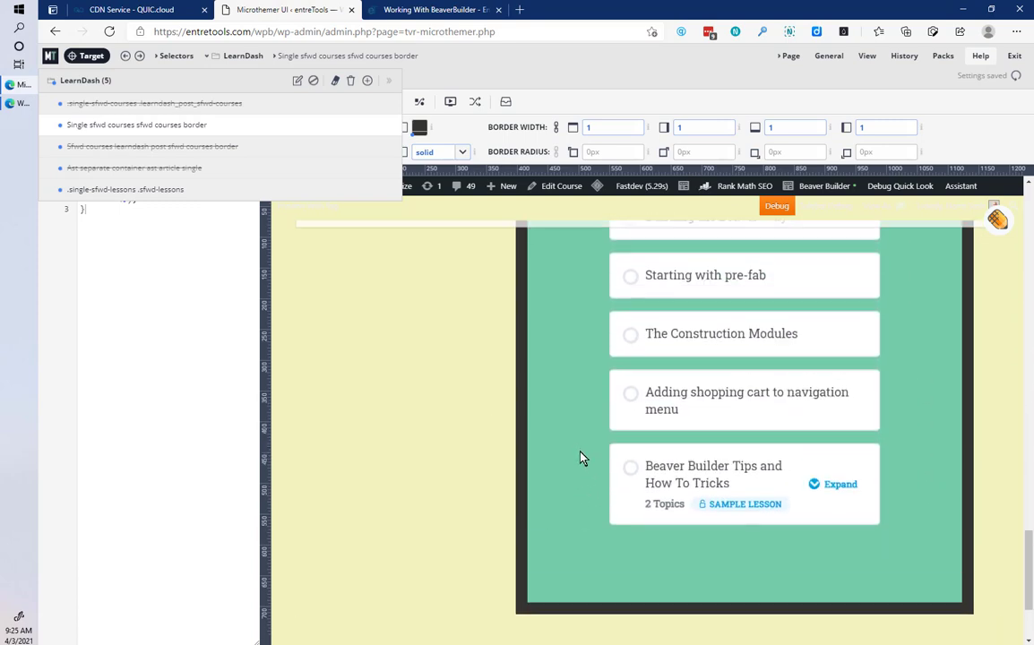
pyautogui.scroll(10, 581, 439)
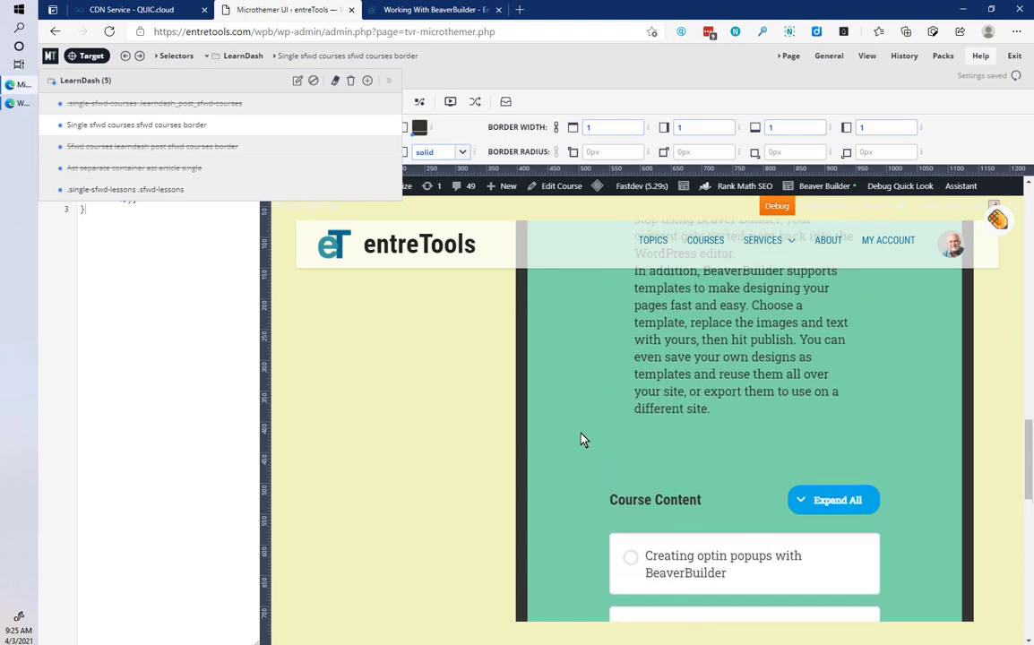
pyautogui.scroll(10, 580, 439)
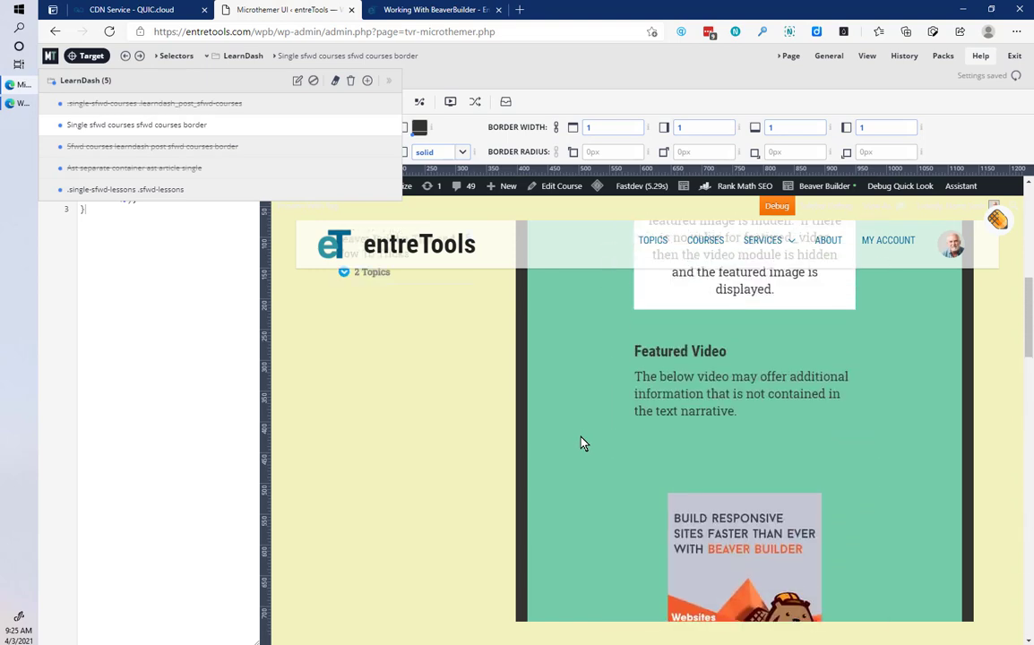
pyautogui.scroll(-5, 582, 439)
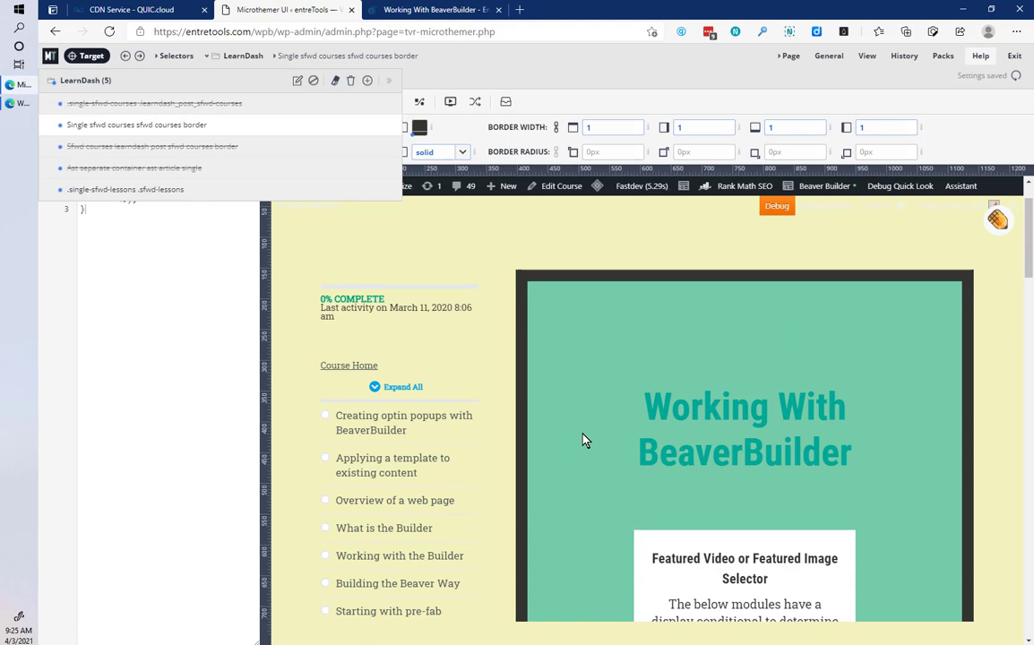
pyautogui.scroll(5, 585, 435)
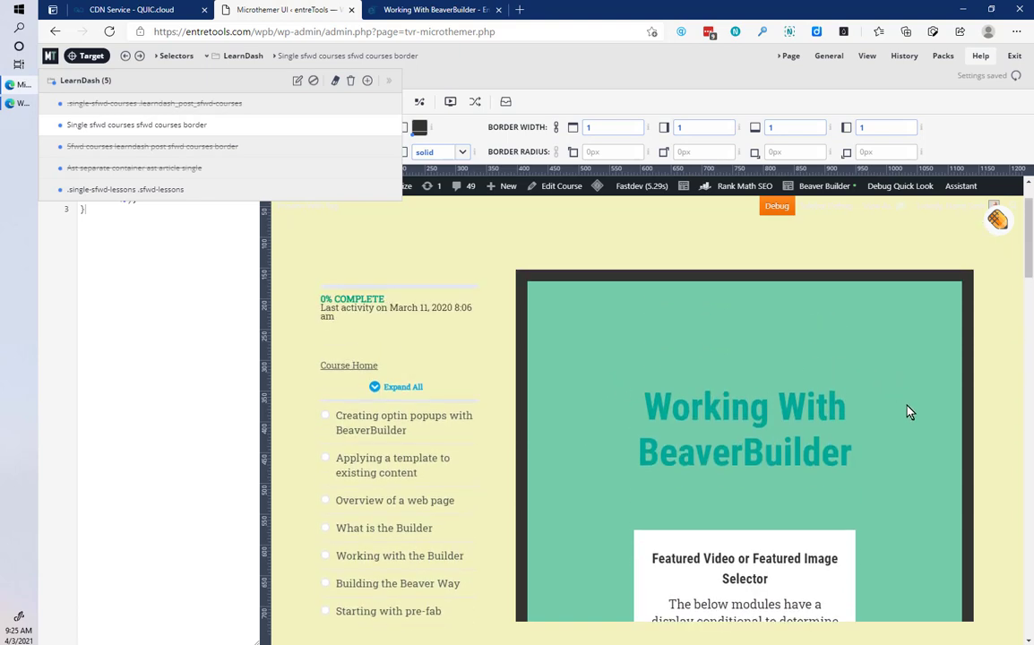
# Enable the Sfwd courses learndash post sfwd courses border selector in the LearnDash folder
pyautogui.scroll(-1, 926, 491)
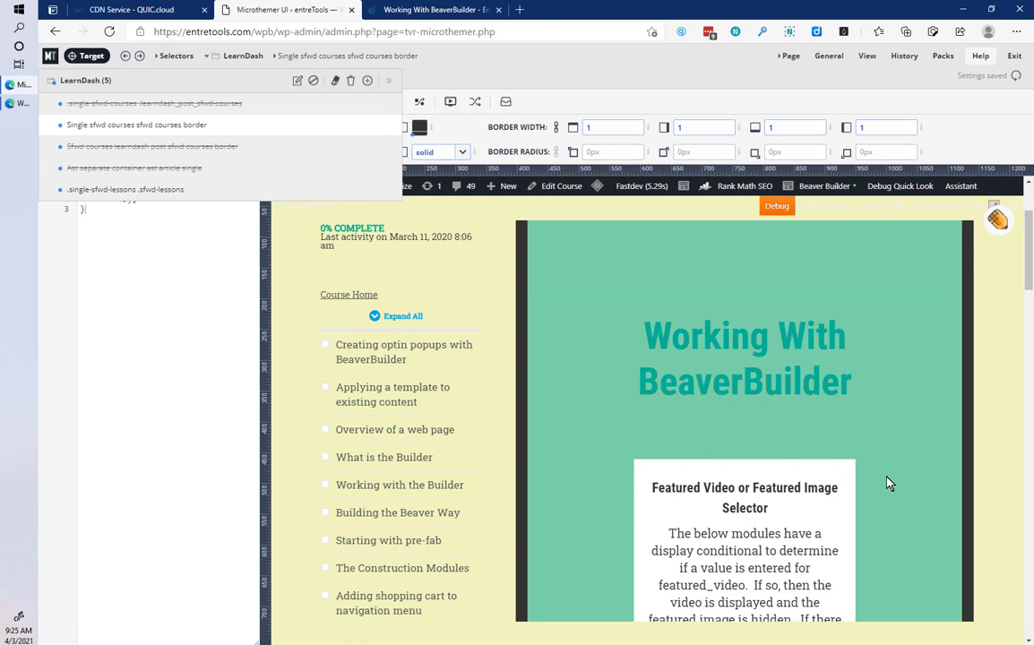
pyautogui.scroll(-3, 889, 541)
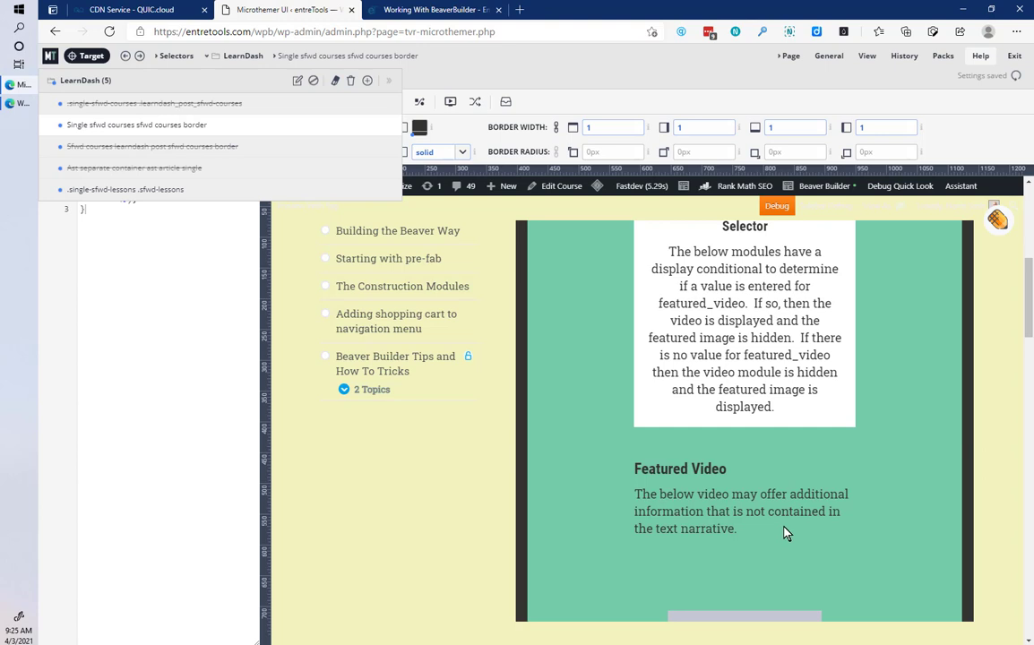
pyautogui.scroll(-3, 785, 536)
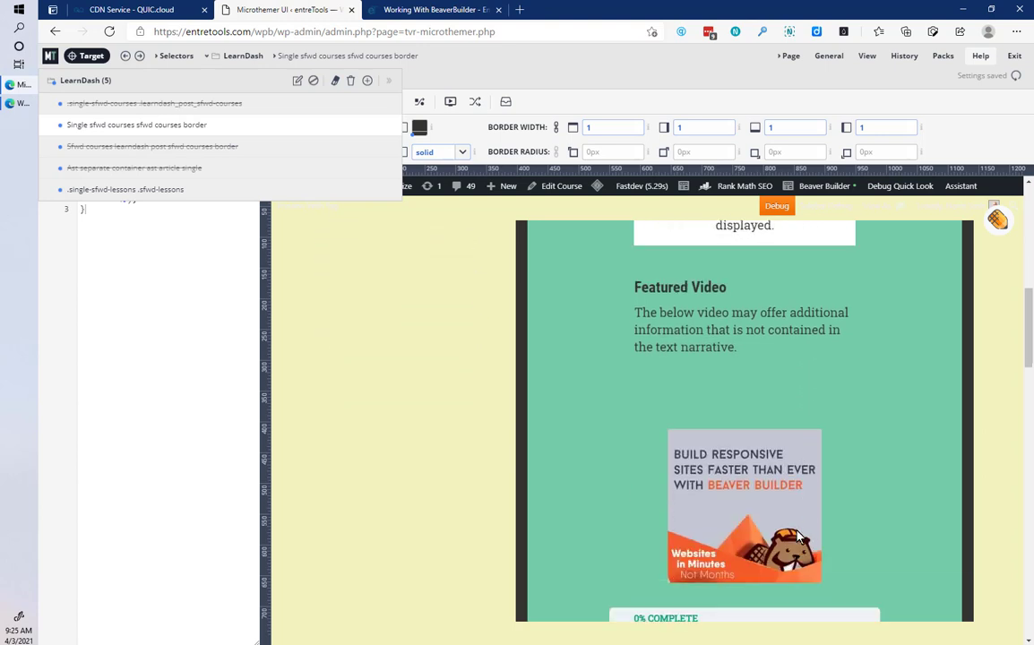
pyautogui.scroll(-3, 803, 531)
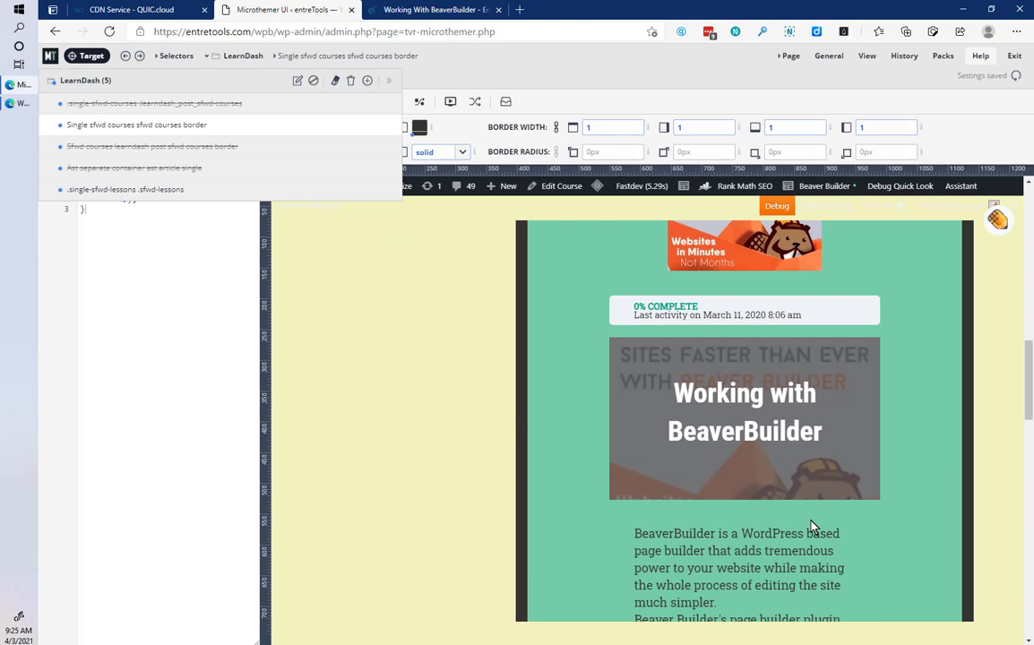
pyautogui.moveTo(242, 151)
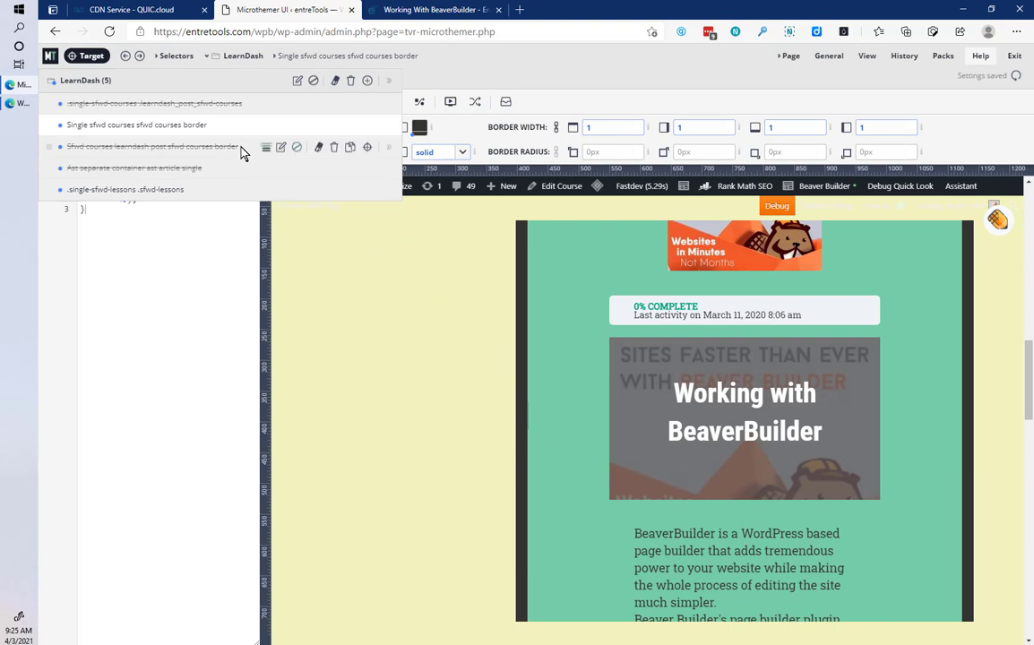
pyautogui.click(299, 148)
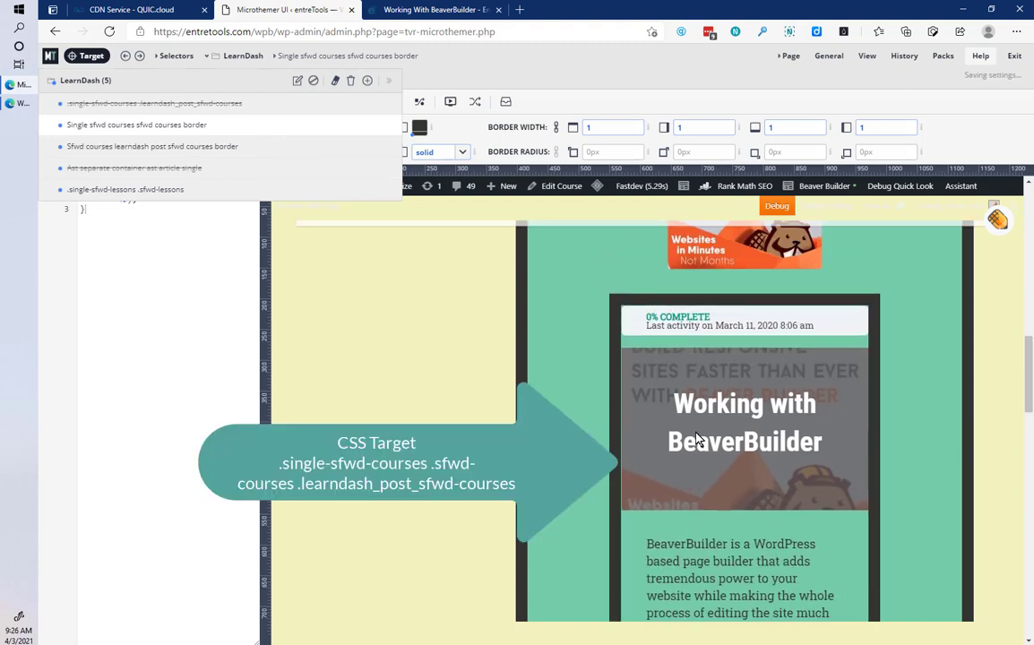
# Examine the inner border around the course progress bar, description and lesson list in the preview
pyautogui.scroll(1, 696, 439)
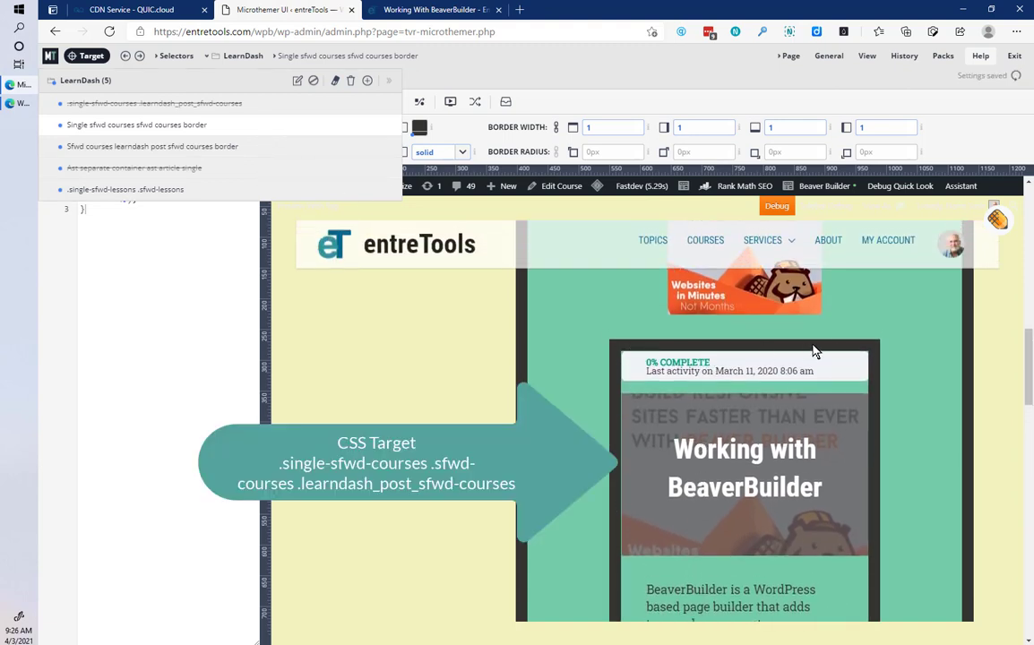
pyautogui.scroll(-8, 850, 391)
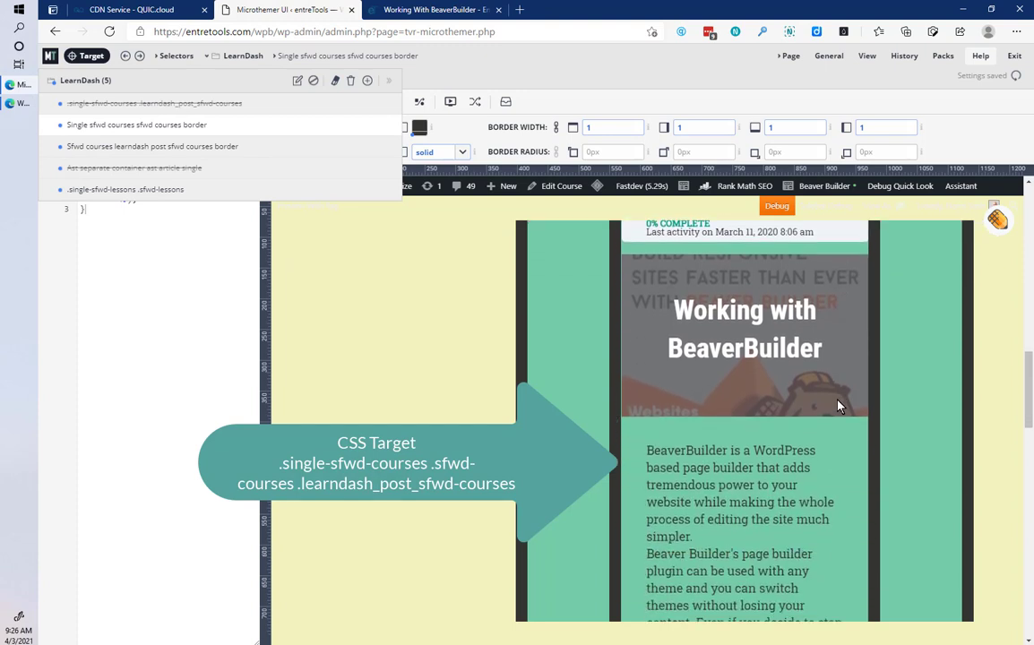
pyautogui.scroll(-6, 786, 439)
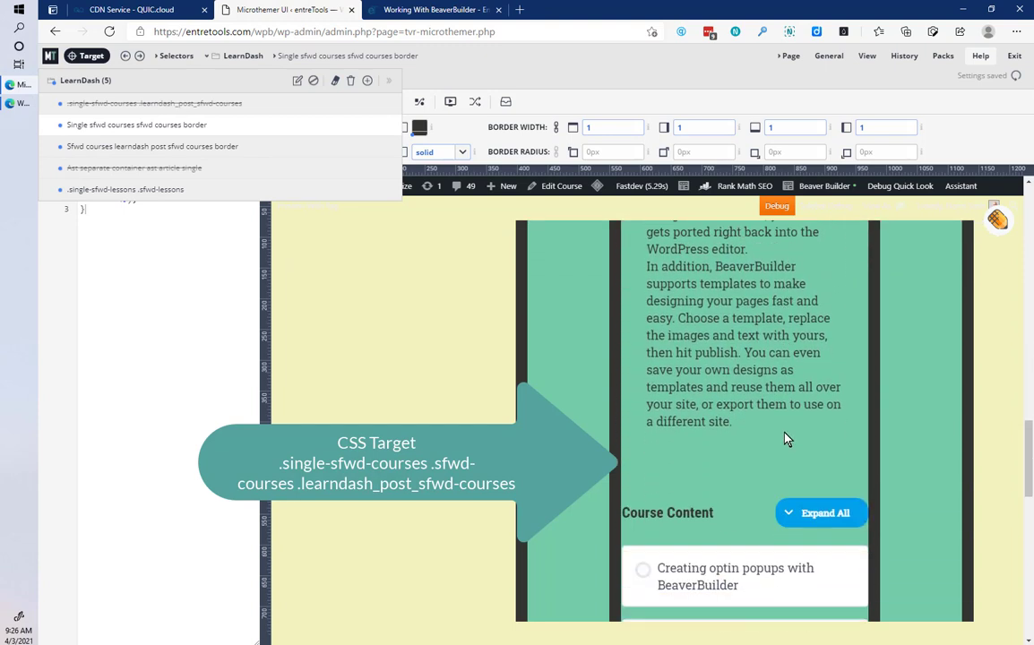
pyautogui.scroll(-6, 791, 444)
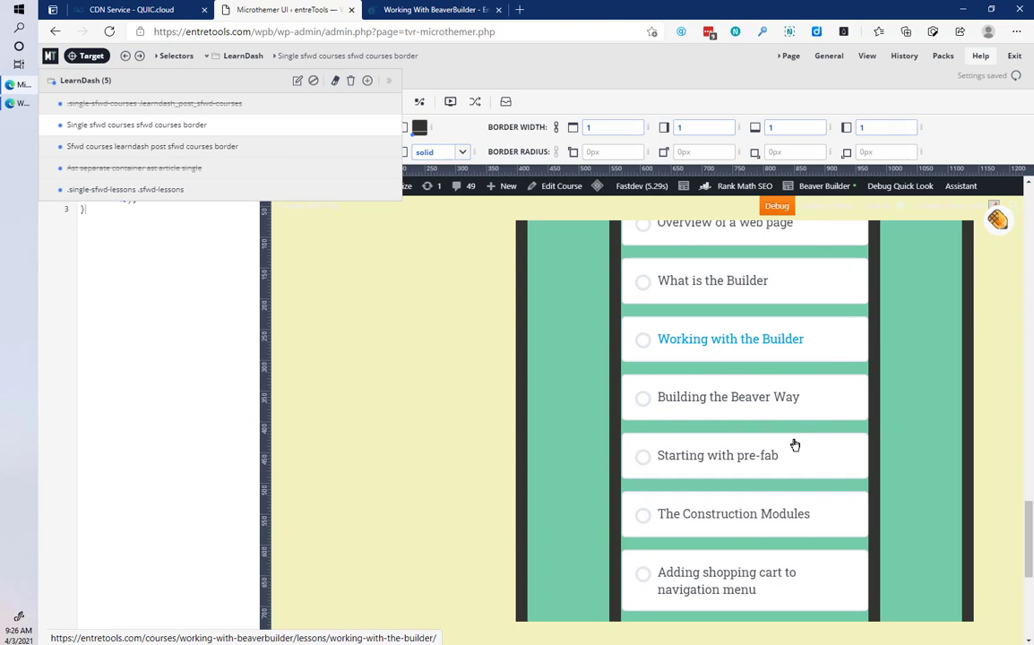
pyautogui.scroll(-3, 794, 446)
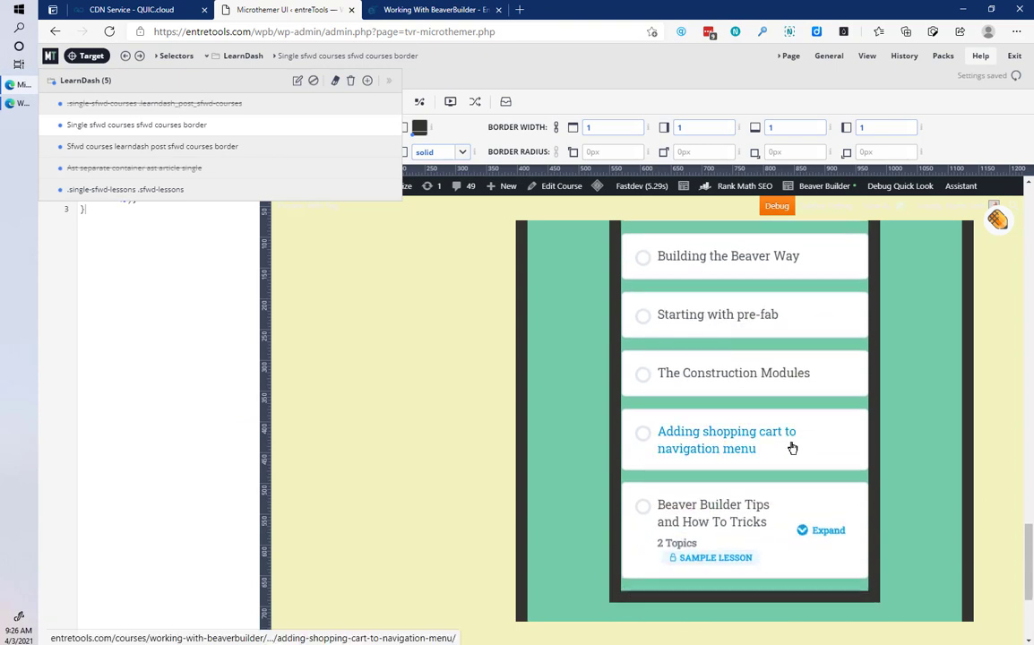
pyautogui.scroll(9, 793, 449)
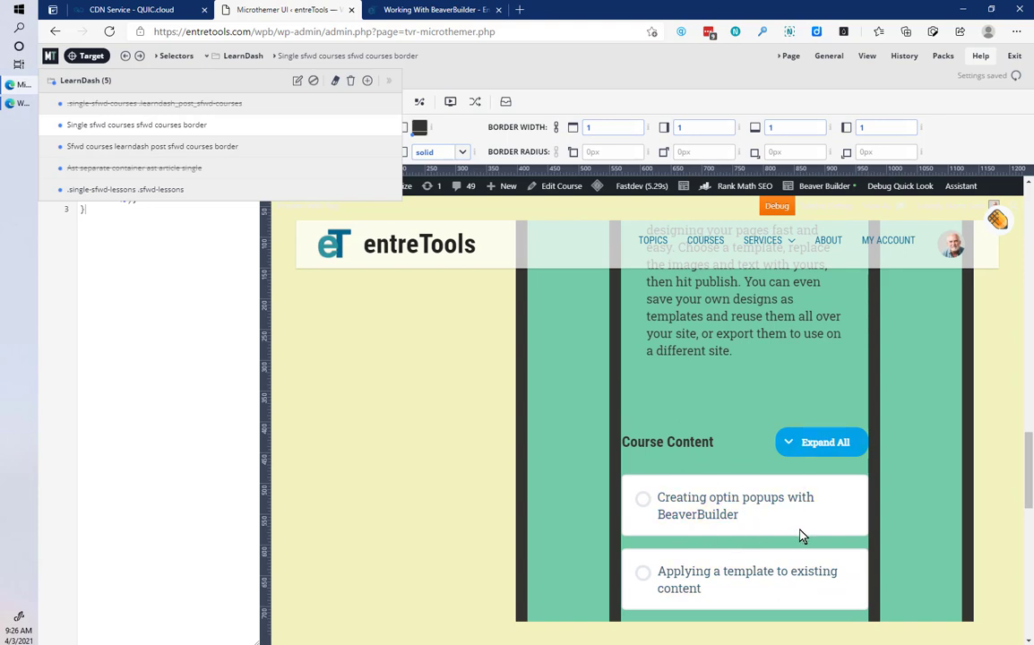
# Examine the outer and inner borders in the preview, from the course content list up to the featured video text
pyautogui.scroll(8, 800, 535)
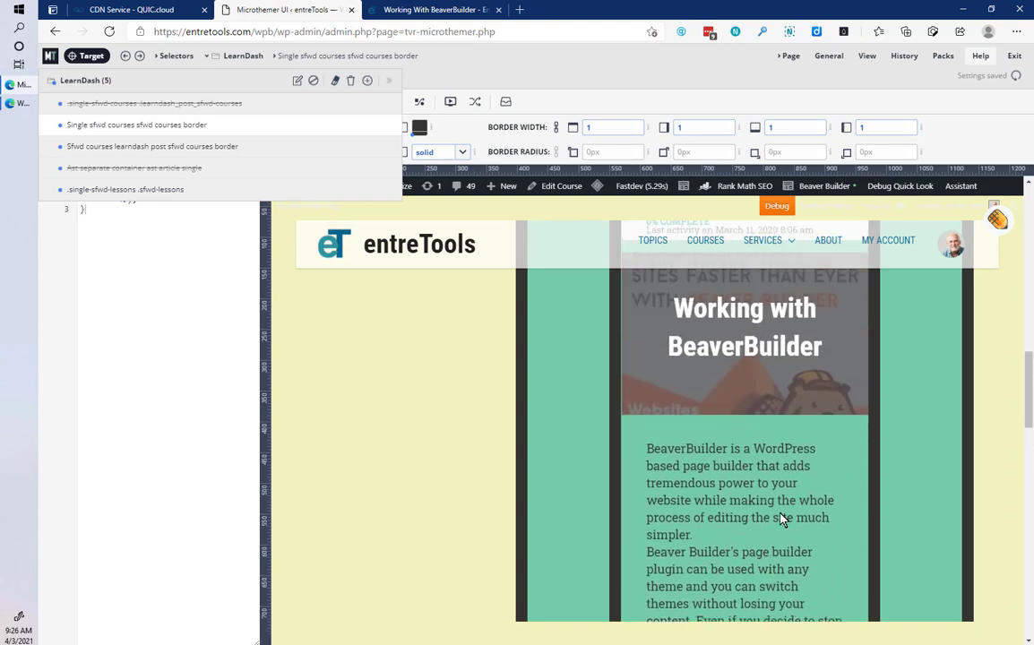
pyautogui.scroll(3, 808, 433)
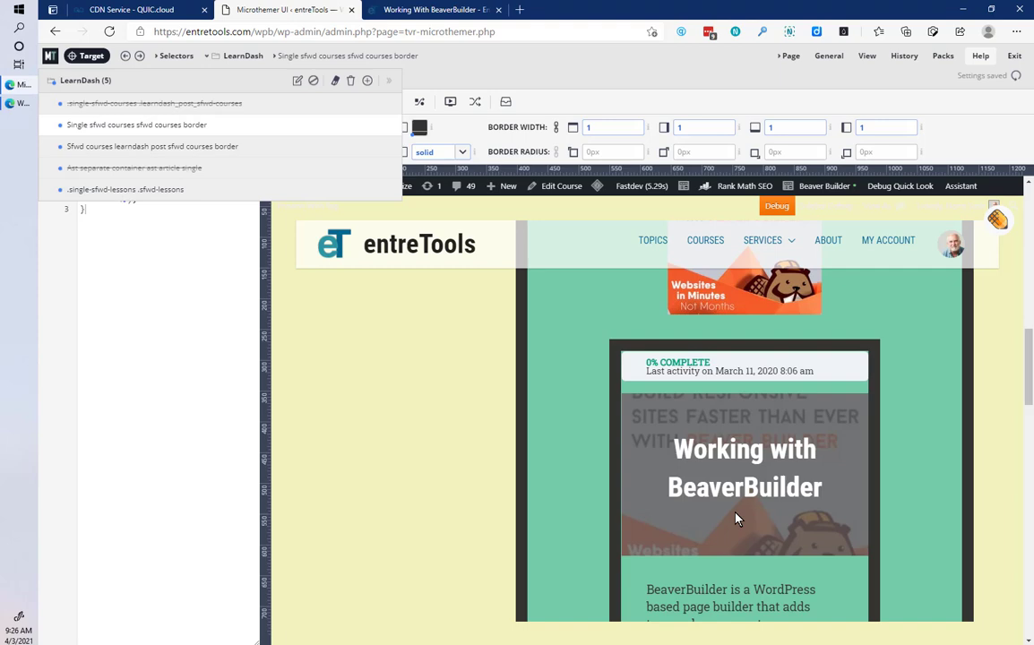
pyautogui.scroll(4, 698, 483)
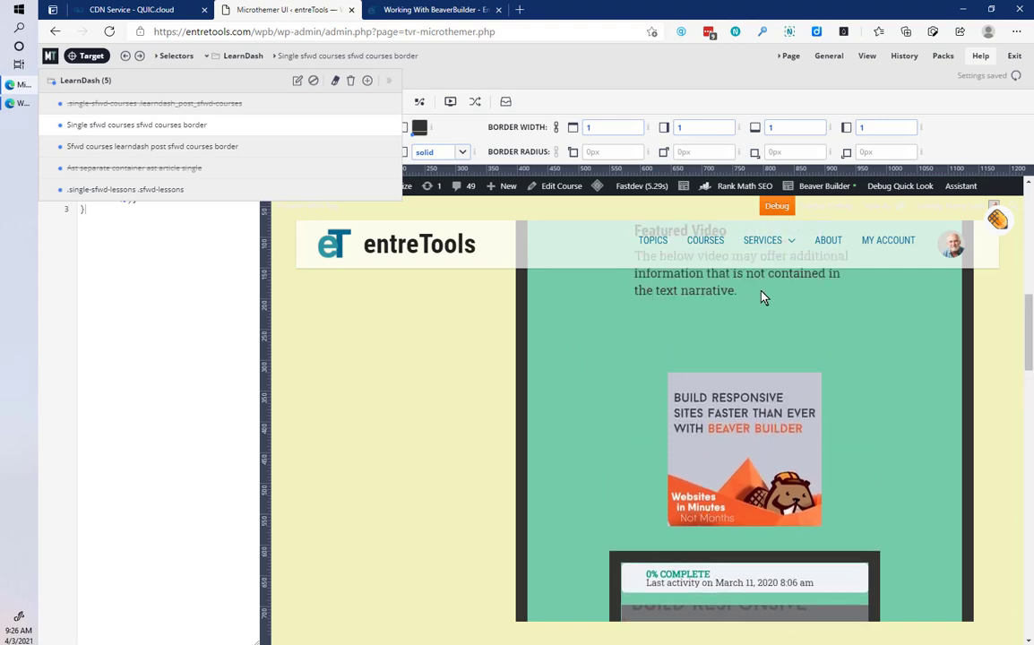
pyautogui.scroll(4, 713, 362)
pyautogui.scroll(-4, 710, 423)
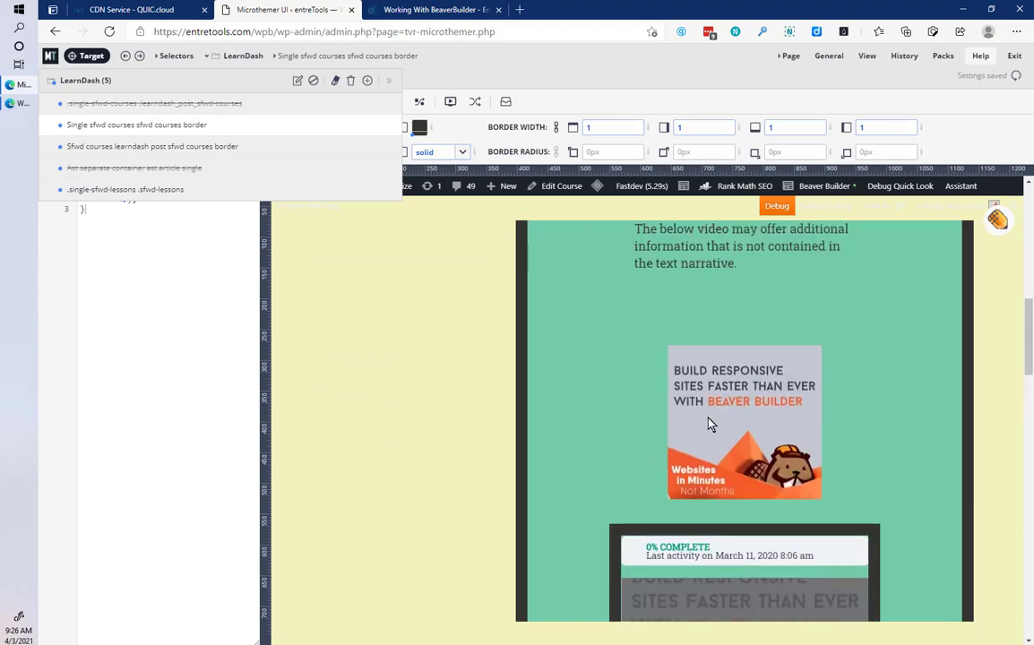
pyautogui.scroll(-1, 709, 423)
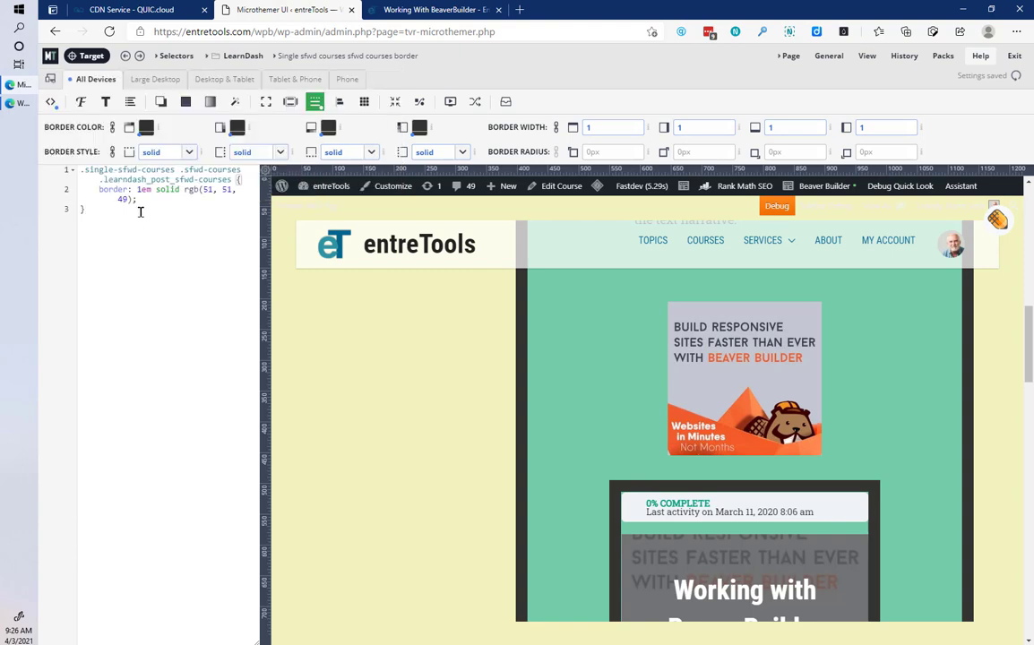
# Highlight the .single-sfwd-courses .sfwd-courses and .learndash_post_sfwd-courses parts of the inner border's selector code
pyautogui.moveTo(238, 56)
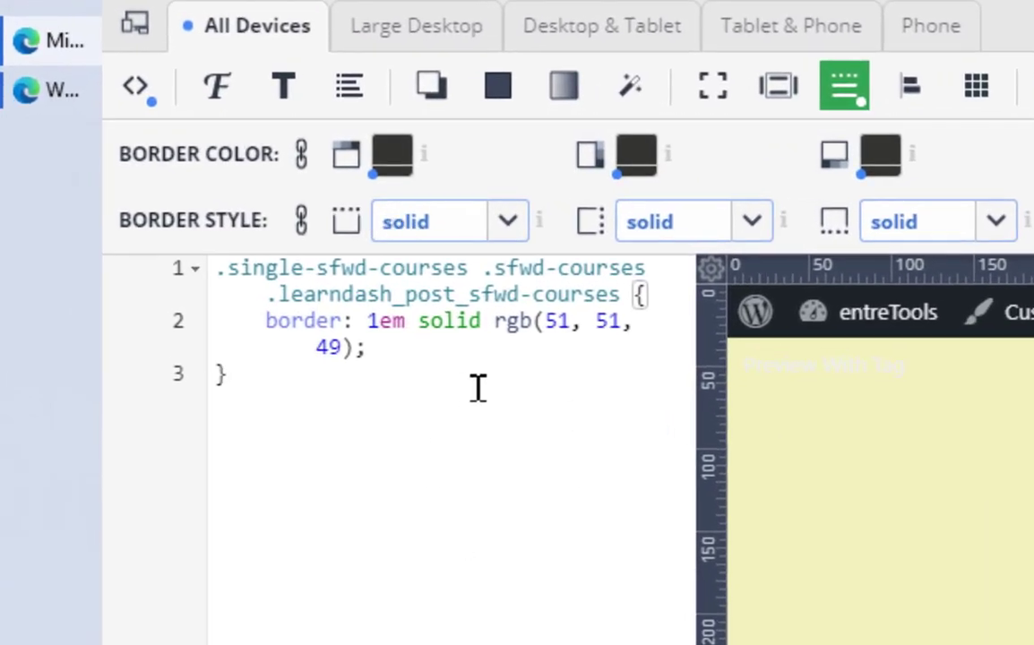
pyautogui.moveTo(618, 298); pyautogui.dragTo(267, 295)
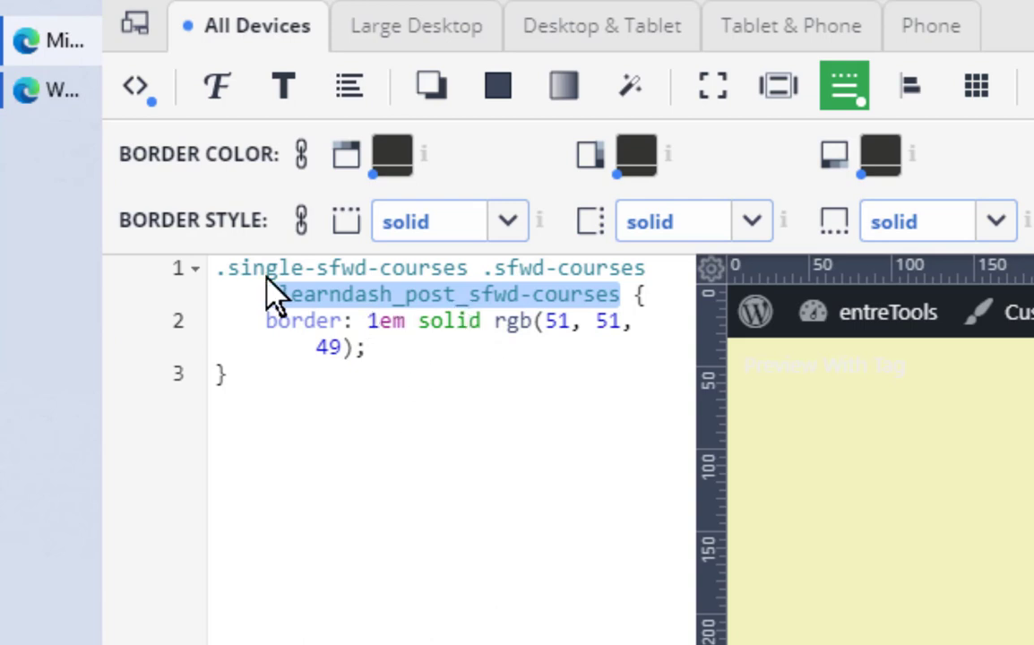
pyautogui.moveTo(215, 268); pyautogui.dragTo(646, 267)
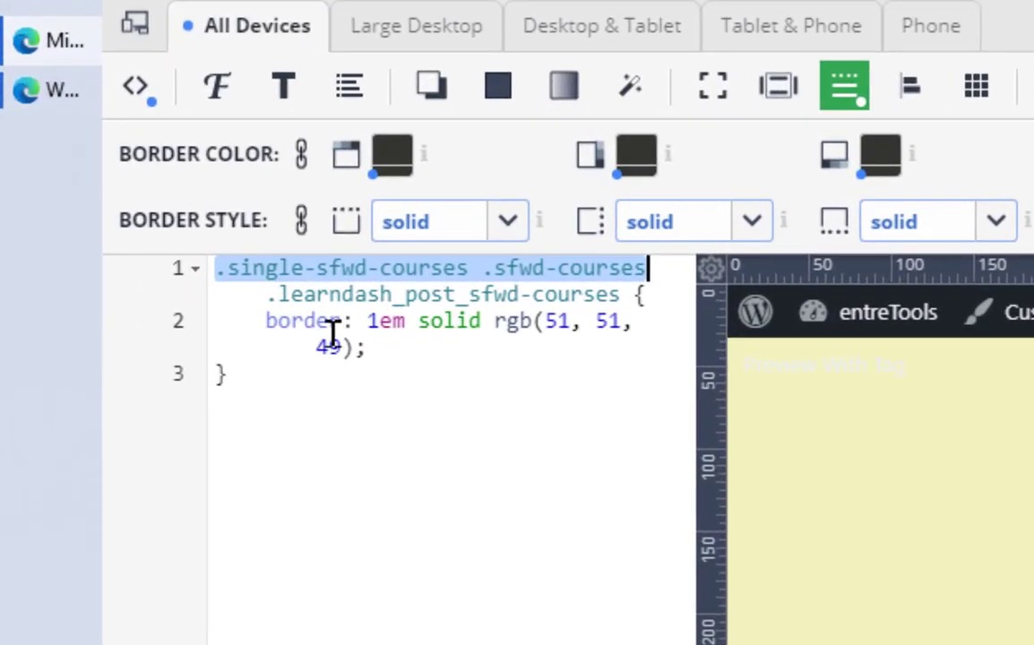
pyautogui.moveTo(267, 293); pyautogui.dragTo(620, 294)
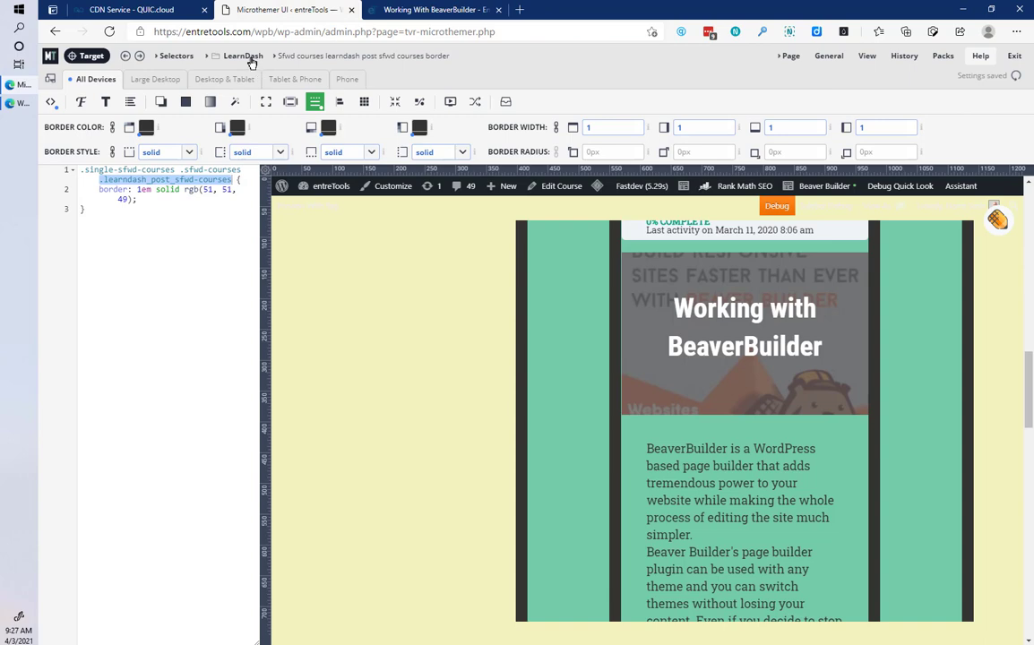
# Highlight the .single-sfwd-courses .sfwd-courses code of the LearnDash folder's max-width, padding and margin selector, and enable that selector
pyautogui.moveTo(231, 58)
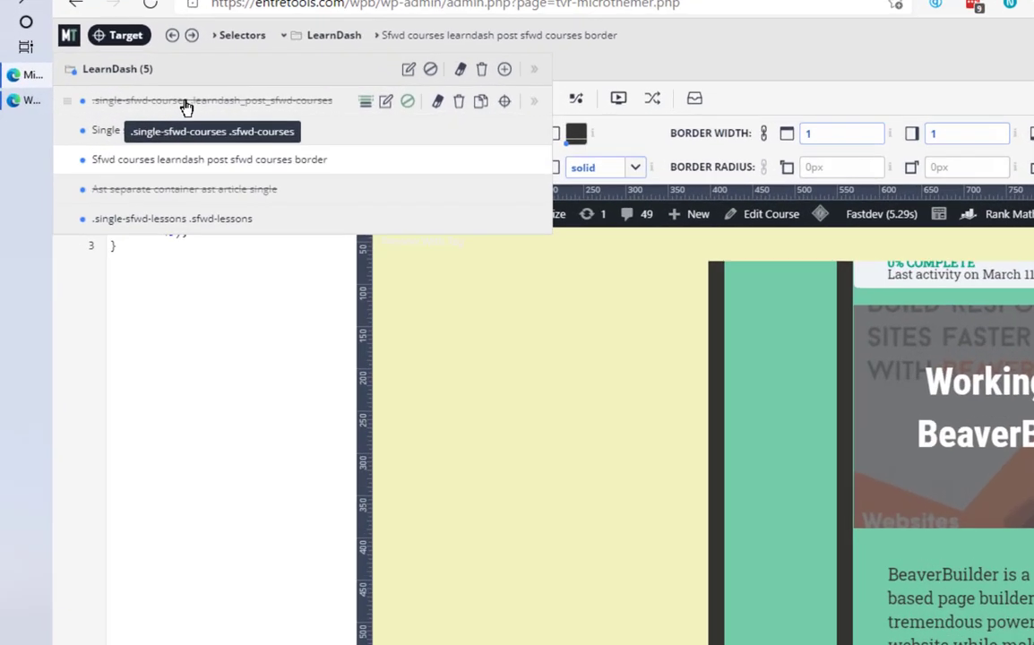
pyautogui.click(134, 112)
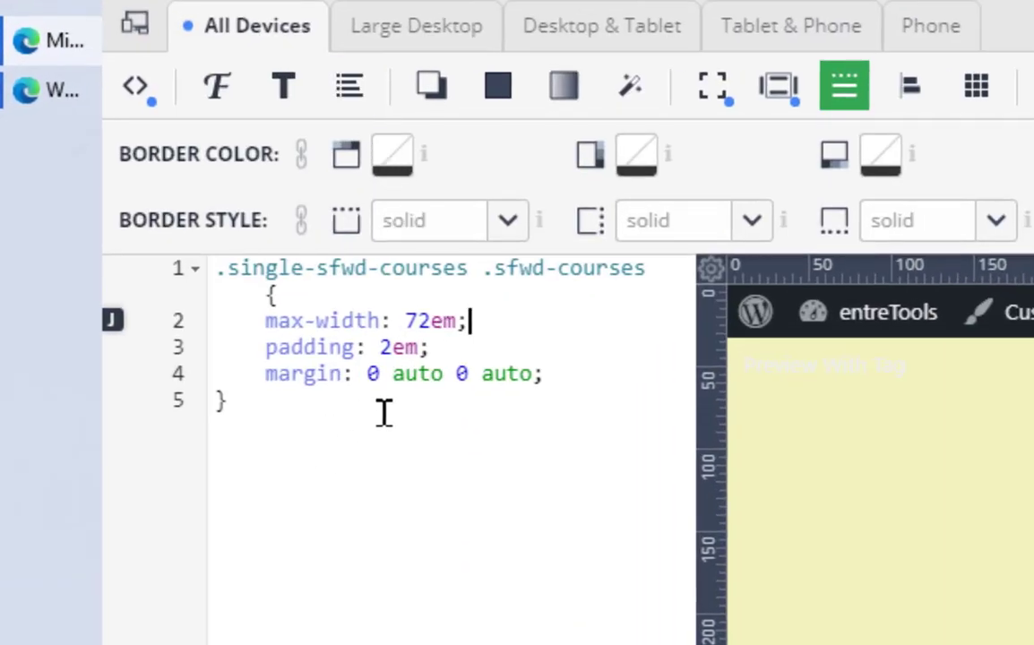
pyautogui.moveTo(208, 268); pyautogui.dragTo(659, 268)
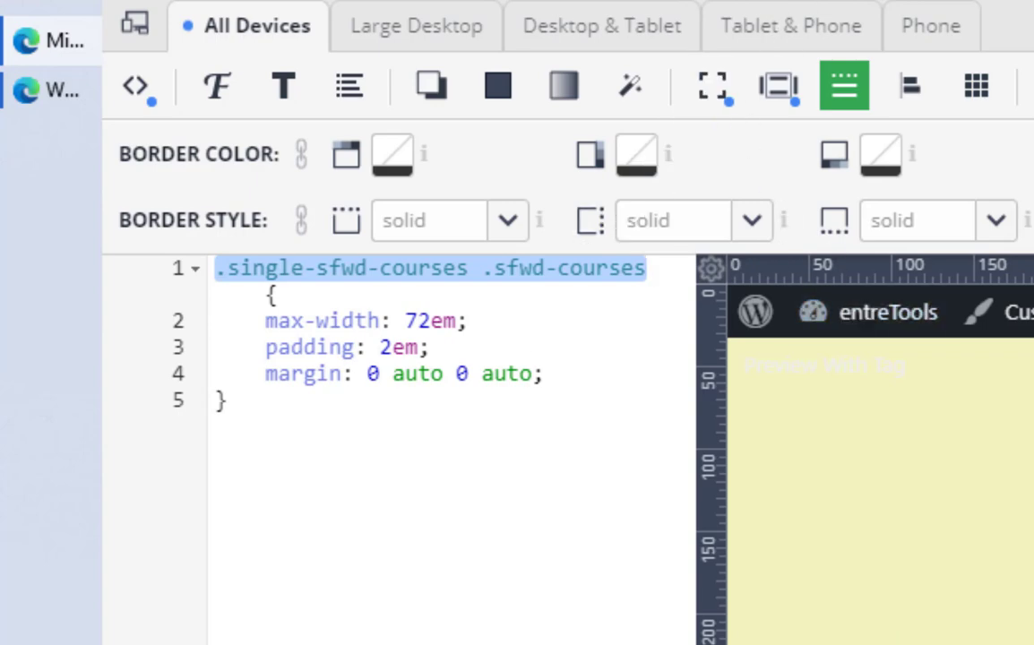
pyautogui.moveTo(726, 79)
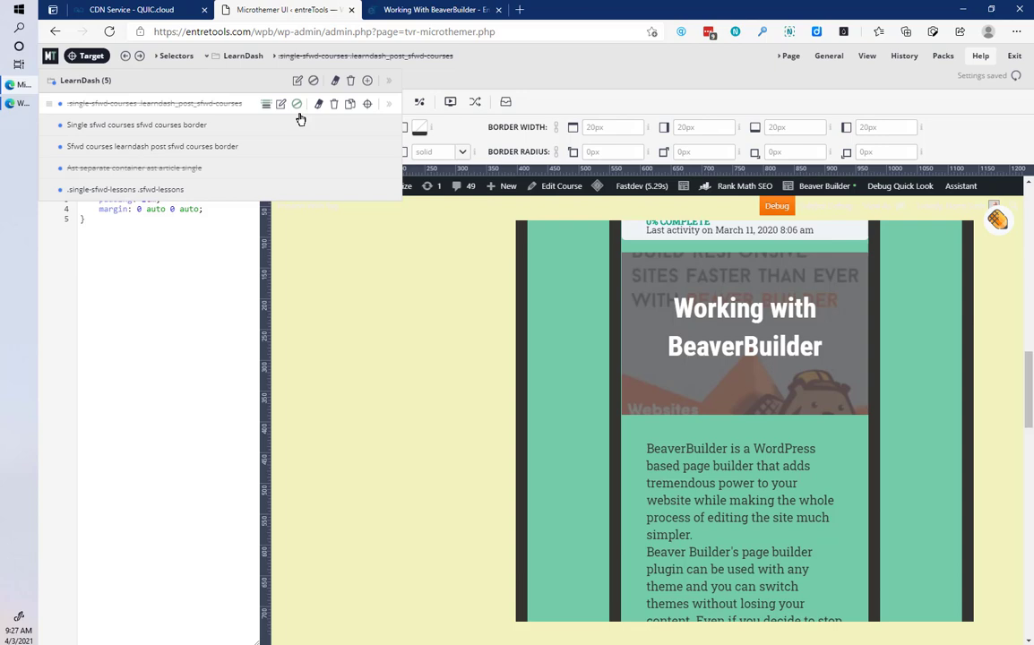
# Examine the course content's width and spacing in the preview, from the featured video section to the course description
pyautogui.scroll(-5, 740, 498)
pyautogui.scroll(4, 740, 498)
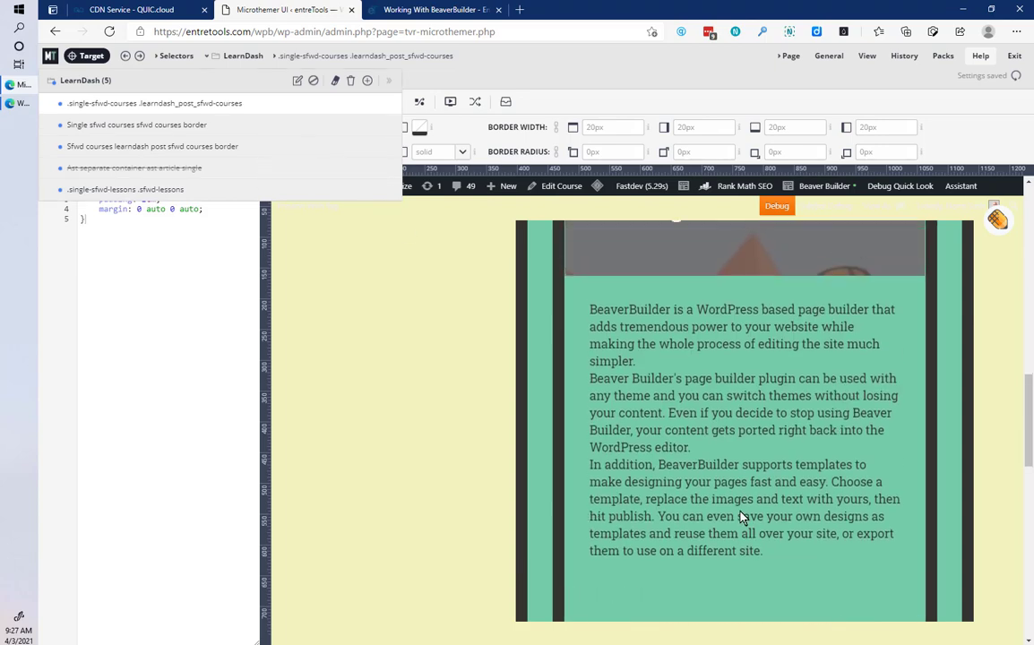
pyautogui.scroll(4, 712, 473)
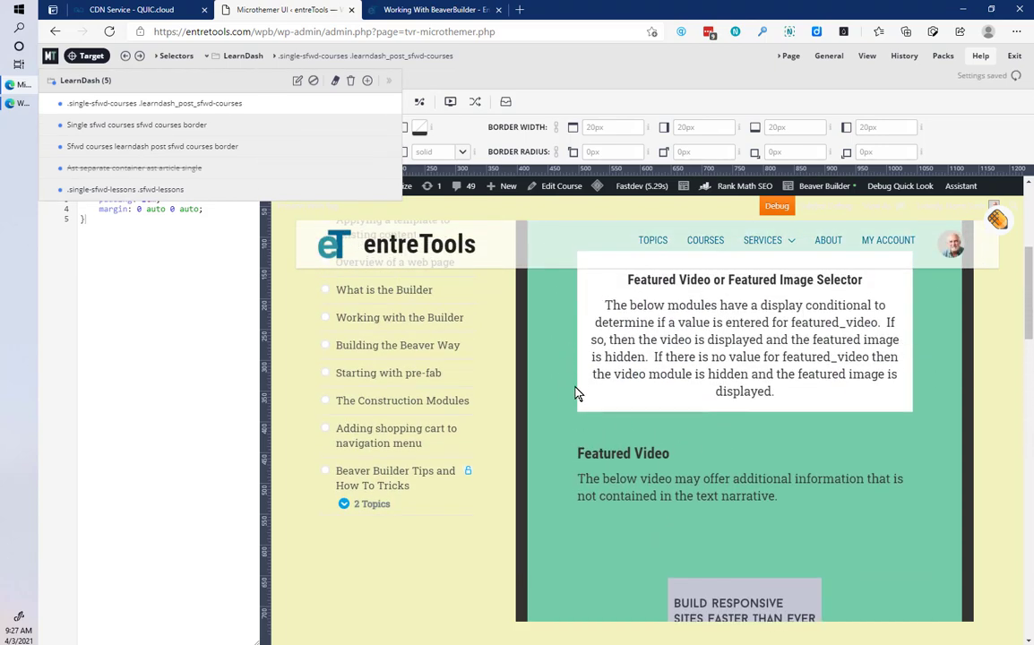
pyautogui.scroll(-5, 716, 452)
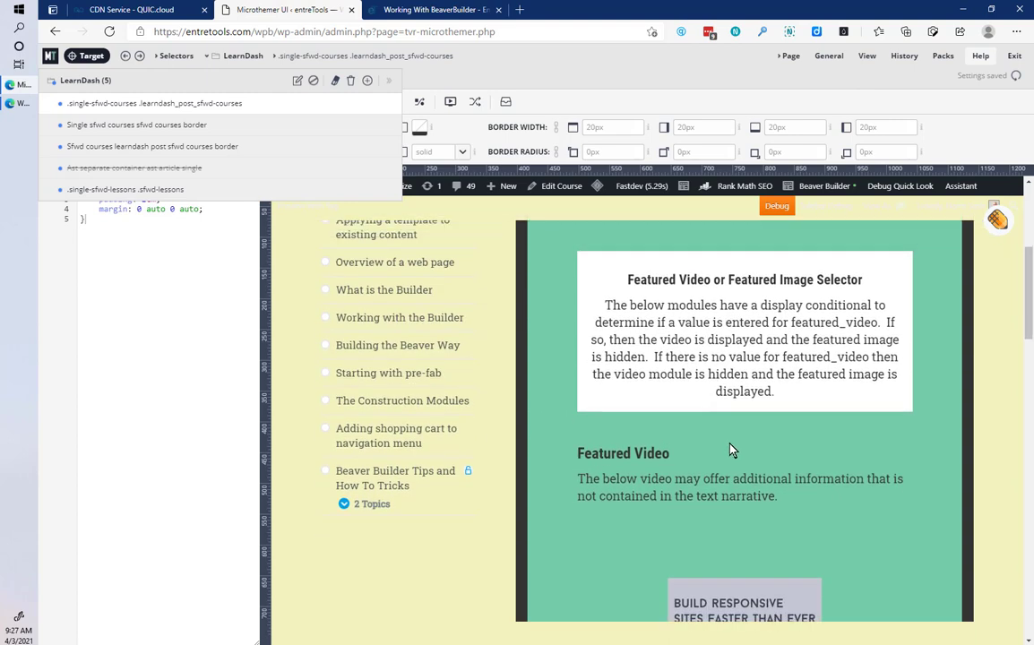
pyautogui.scroll(-3, 798, 458)
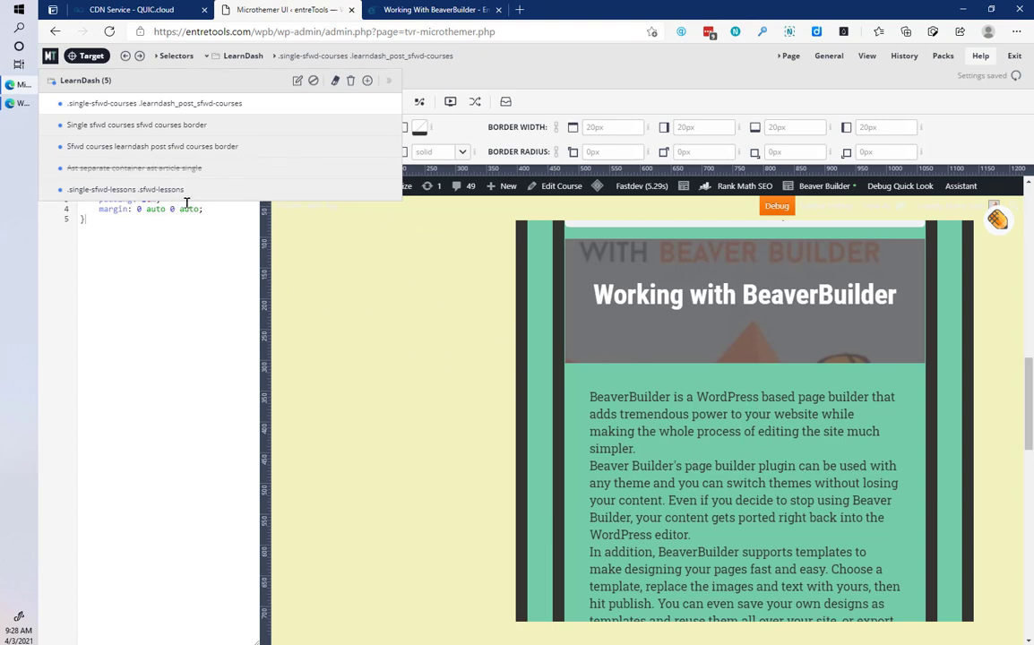
# Disable the Single sfwd courses and Sfwd courses learndash post border selectors and check the borderless course page in the preview
pyautogui.click(242, 124)
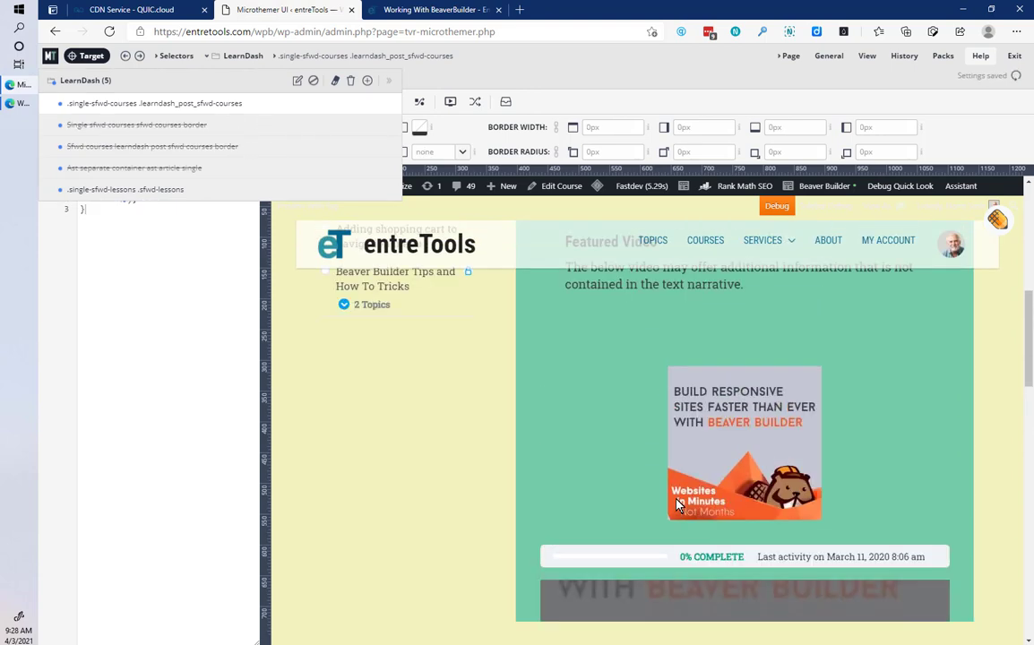
pyautogui.scroll(-5, 677, 506)
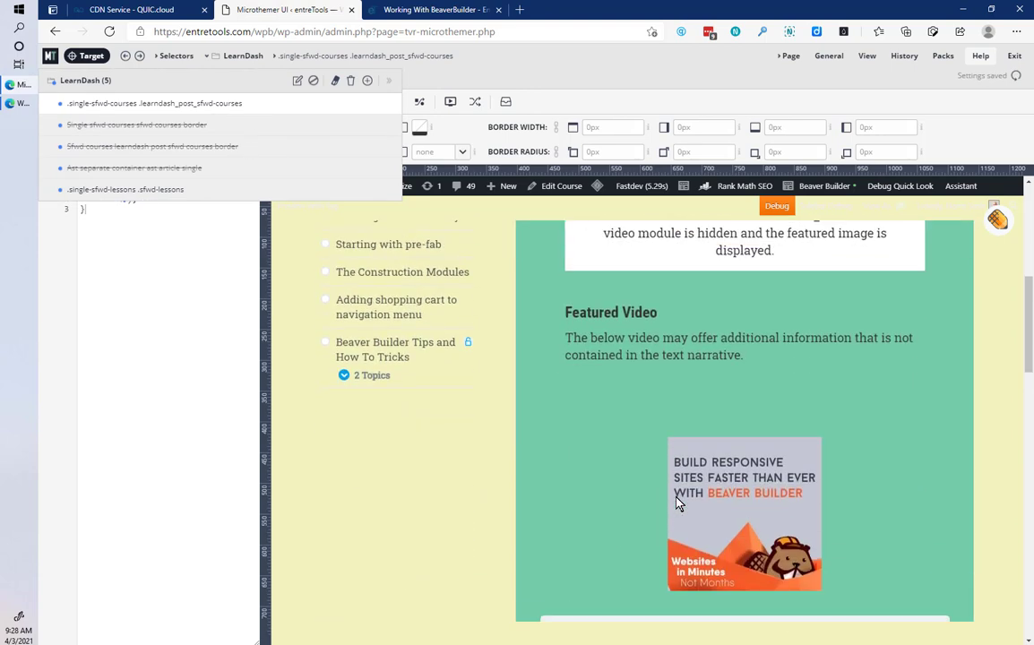
pyautogui.scroll(-2, 677, 504)
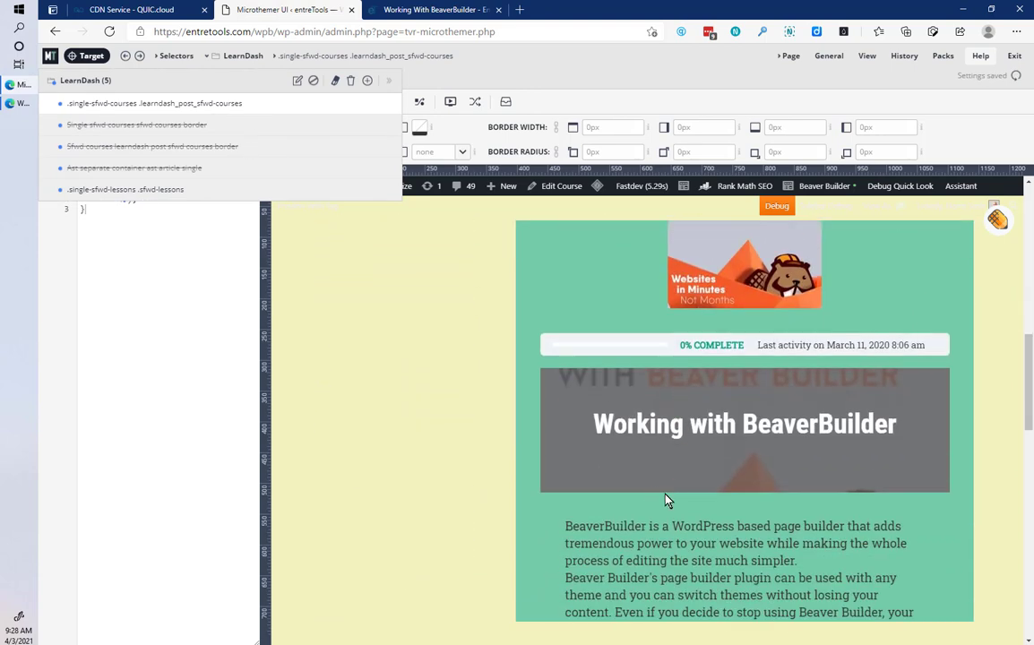
pyautogui.scroll(-1, 681, 492)
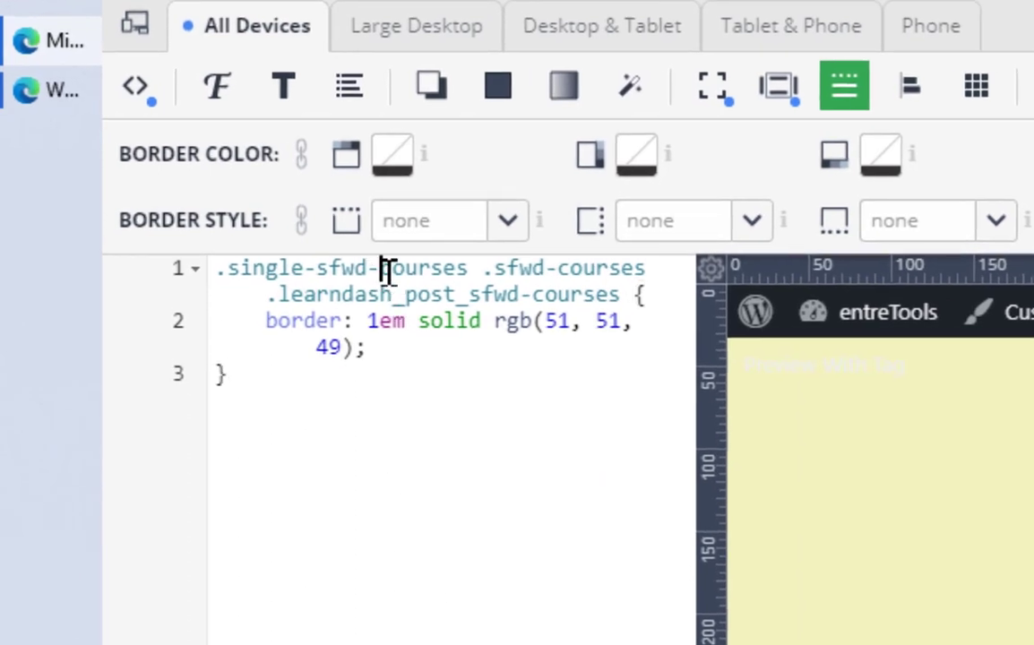
# Highlight the word courses in the .single-sfwd-courses part of the inner border's selector code
pyautogui.moveTo(381, 268); pyautogui.dragTo(468, 268)
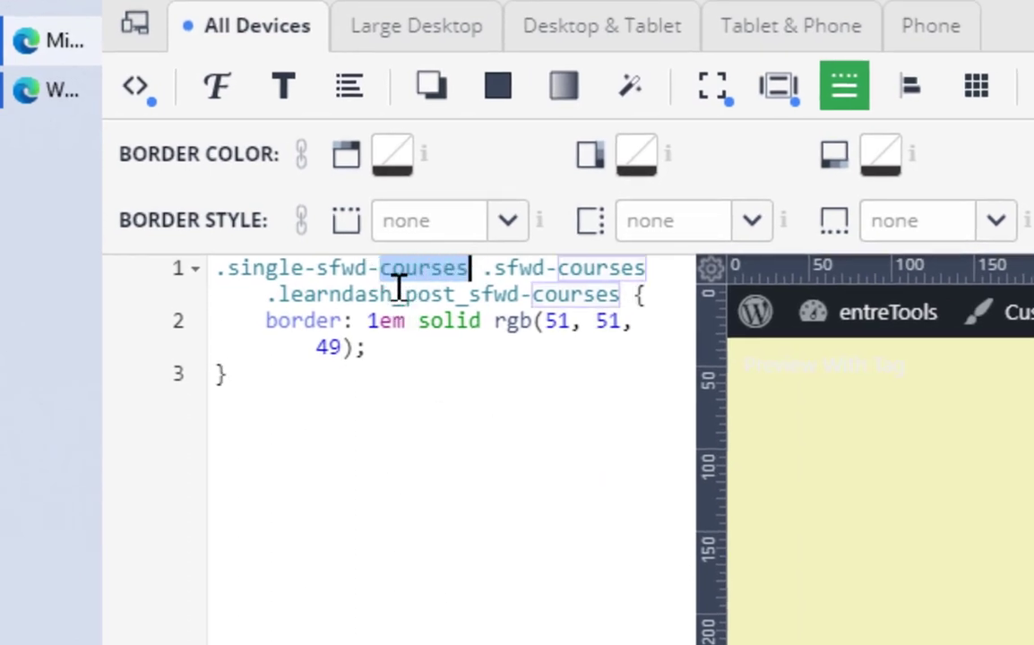